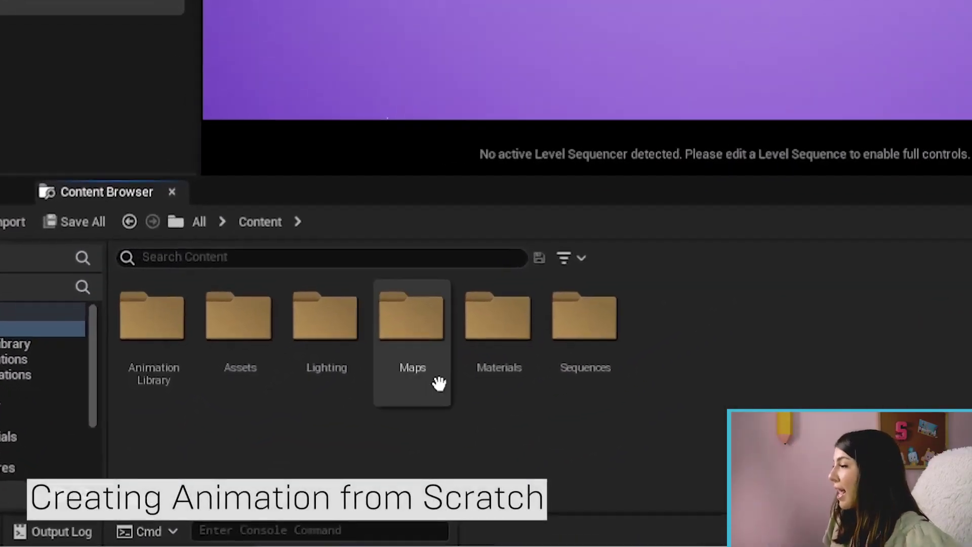
Browse from the Maps folder back up to Content and open the Sequences folder.
{"action": "double_click", "coordinate": [430, 318]}
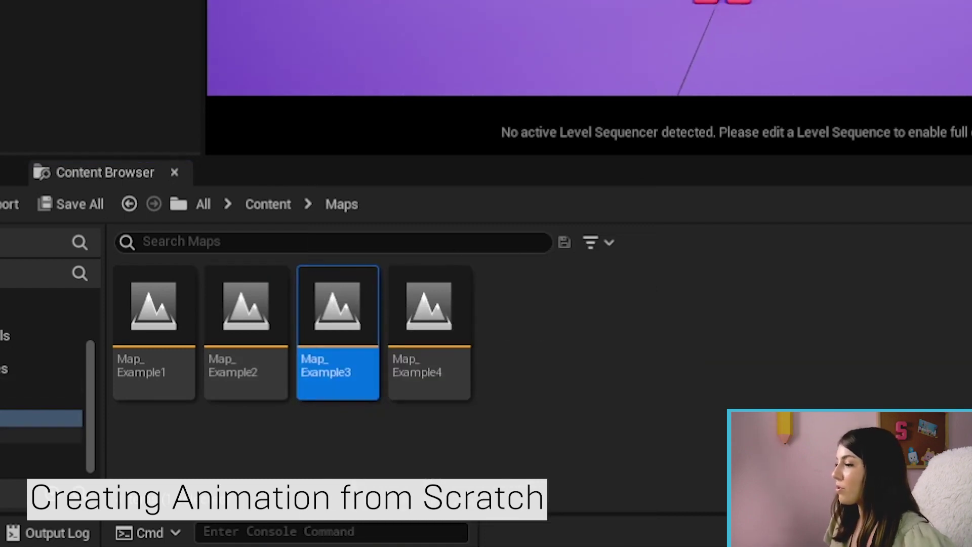
{"action": "left_click", "coordinate": [268, 204]}
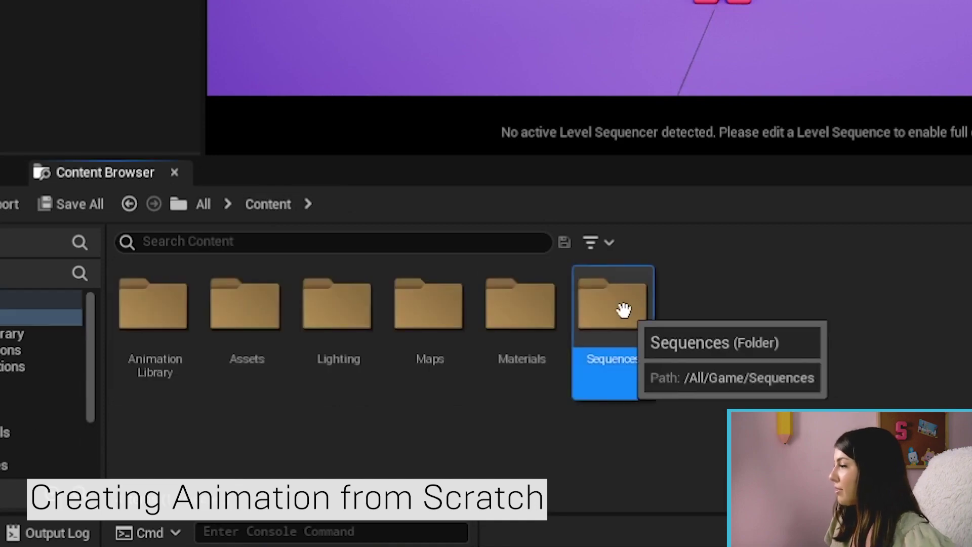
{"action": "double_click", "coordinate": [643, 306]}
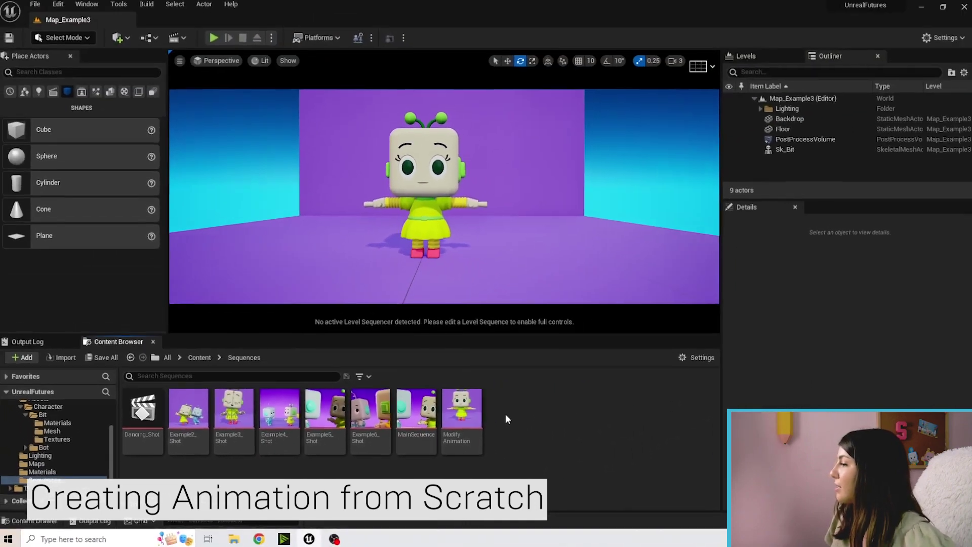
Create a Level Sequence named CustomAnimation in Sequences and open it in Sequencer.
{"action": "right_click", "coordinate": [709, 381]}
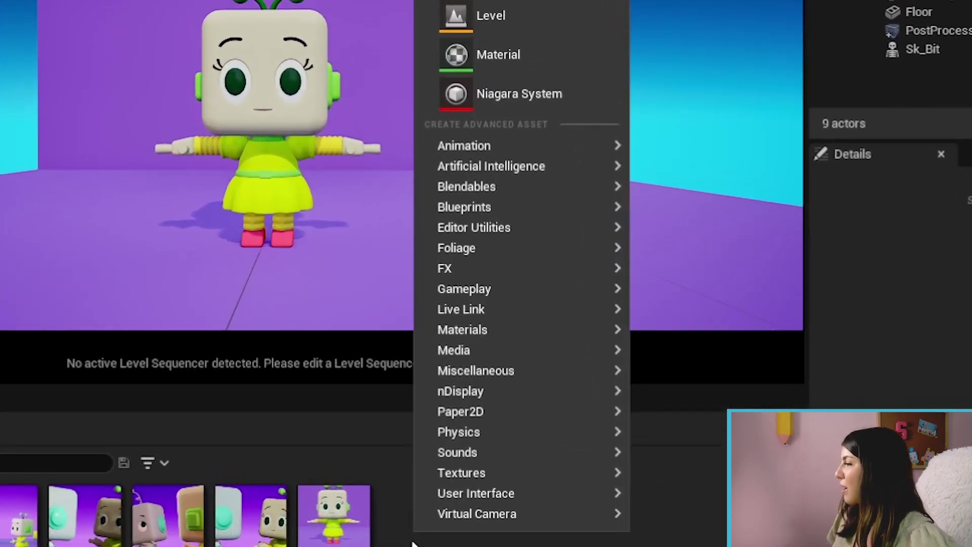
{"action": "mouse_move", "coordinate": [495, 146]}
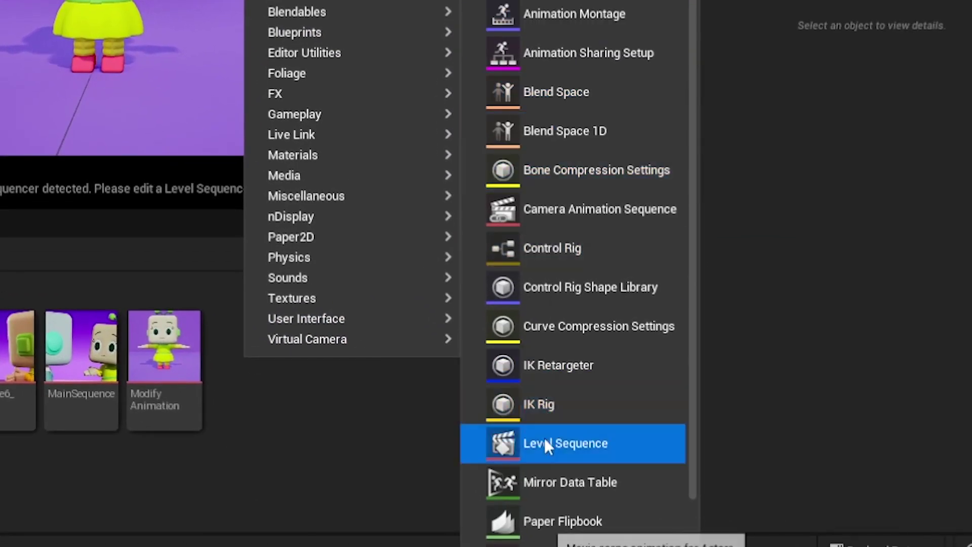
{"action": "left_click", "coordinate": [546, 444]}
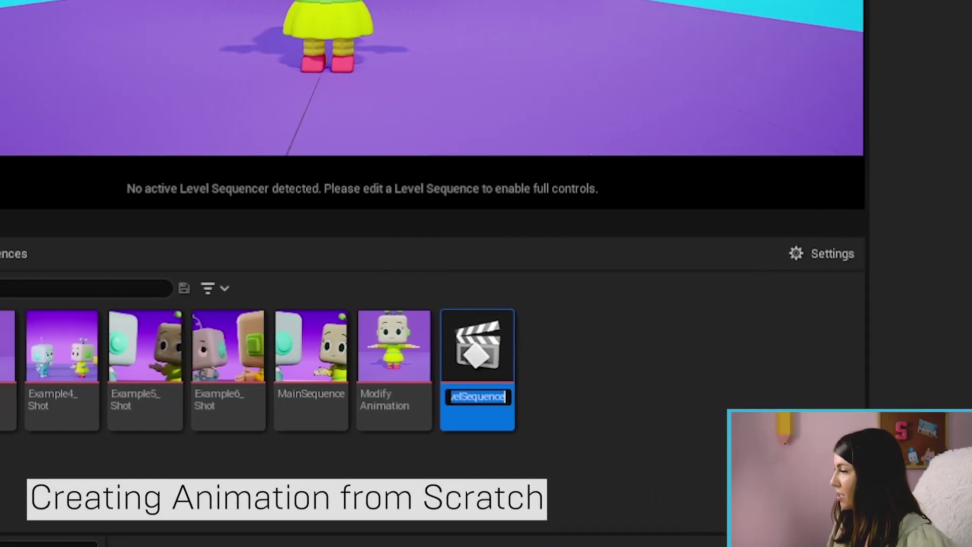
{"action": "type", "text": "Custom"}
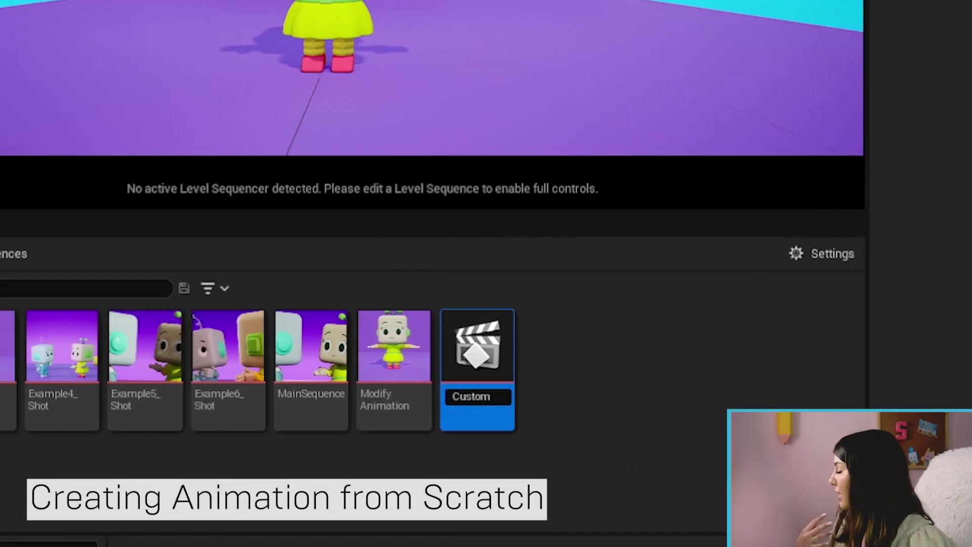
{"action": "type", "text": "Animatoin"}
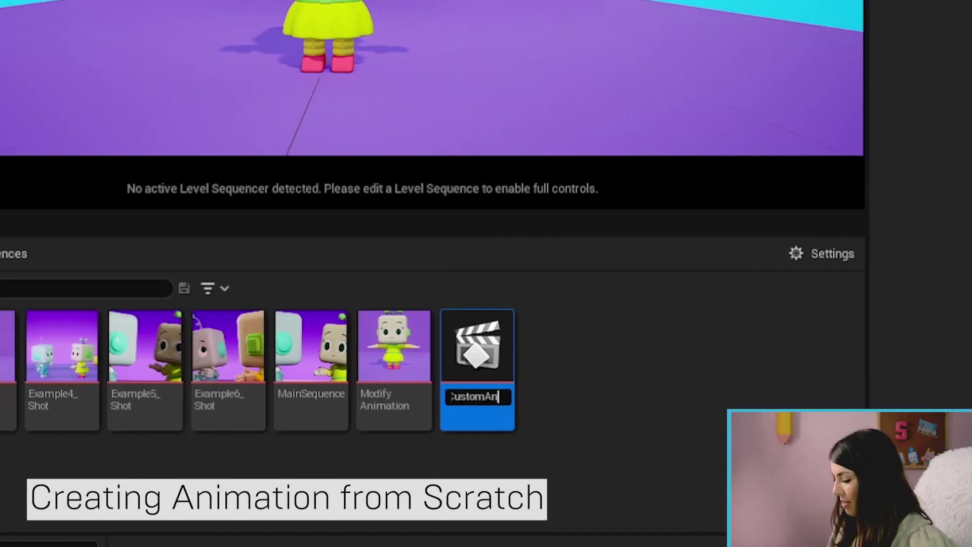
{"action": "key", "text": "BackSpace"}
{"action": "key", "text": "BackSpace"}
{"action": "key", "text": "BackSpace"}
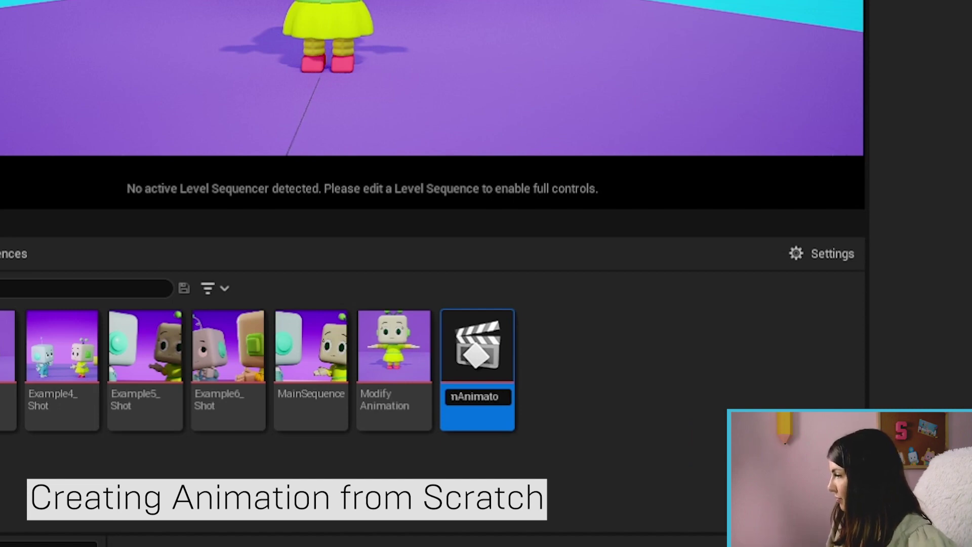
{"action": "type", "text": "ion"}
{"action": "key", "text": "Return"}
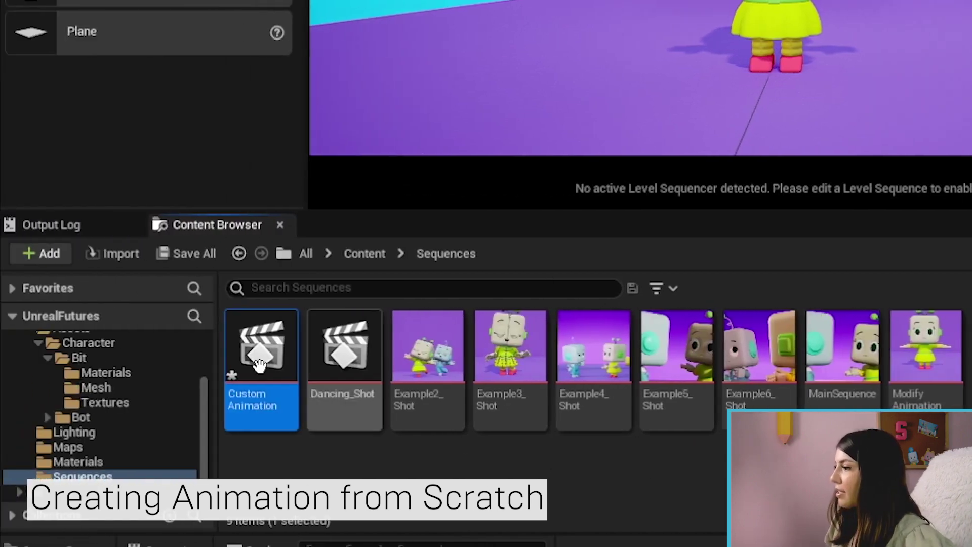
{"action": "double_click", "coordinate": [71, 349]}
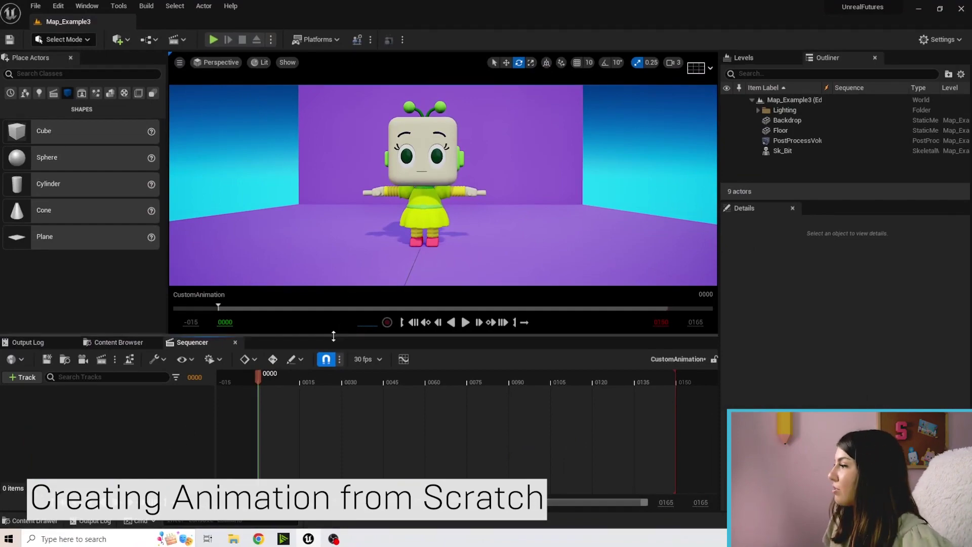
Drag Sk_Bit from the Outliner into the sequence as a new track.
{"action": "left_click_drag", "start_coordinate": [333, 332], "coordinate": [334, 323]}
{"action": "left_click", "coordinate": [775, 150]}
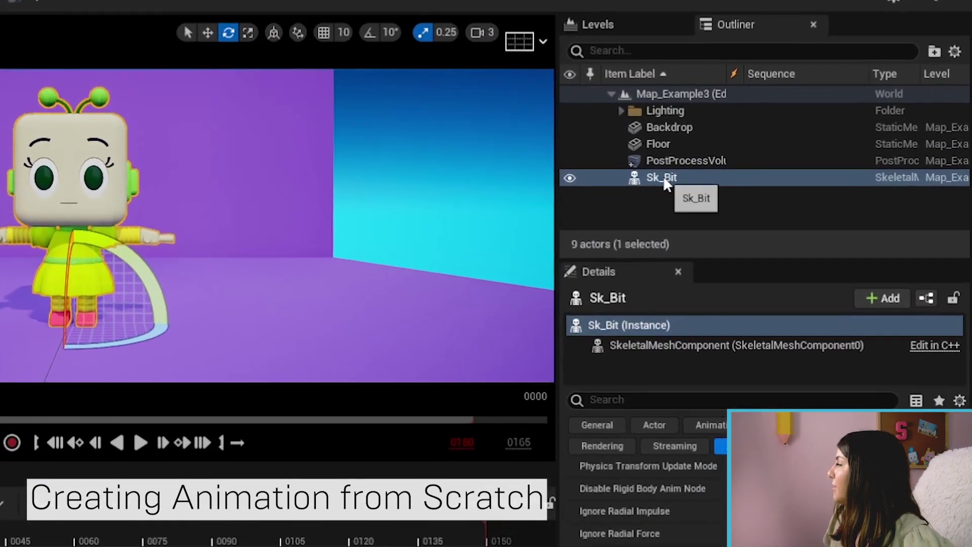
{"action": "left_click_drag", "start_coordinate": [767, 153], "coordinate": [60, 405]}
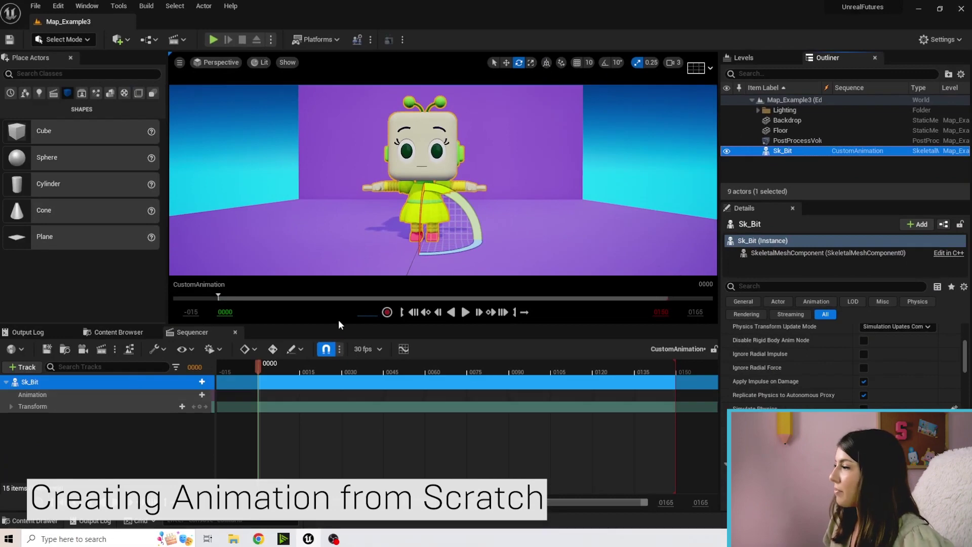
{"action": "left_click_drag", "start_coordinate": [339, 323], "coordinate": [338, 306]}
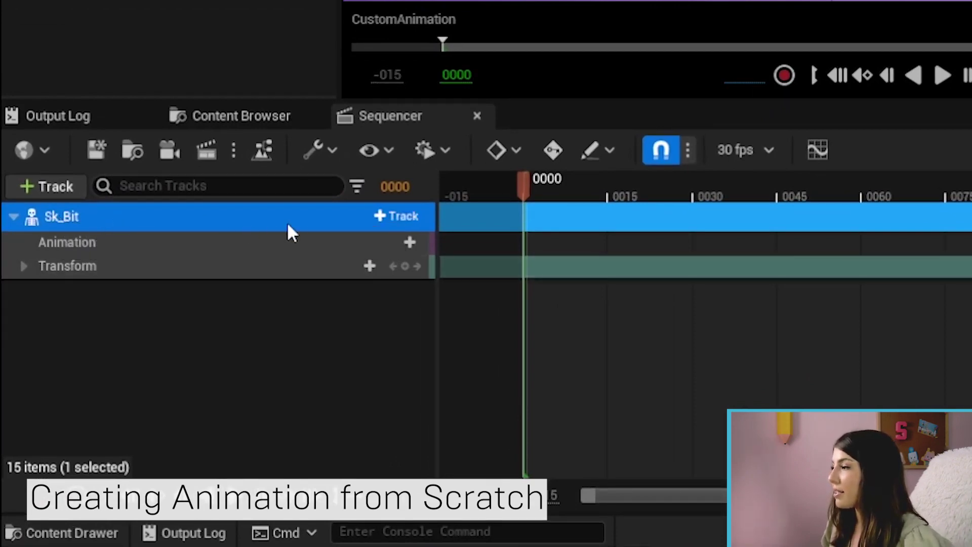
Add an FK Control Rig track to Sk_Bit.
{"action": "left_click", "coordinate": [401, 217]}
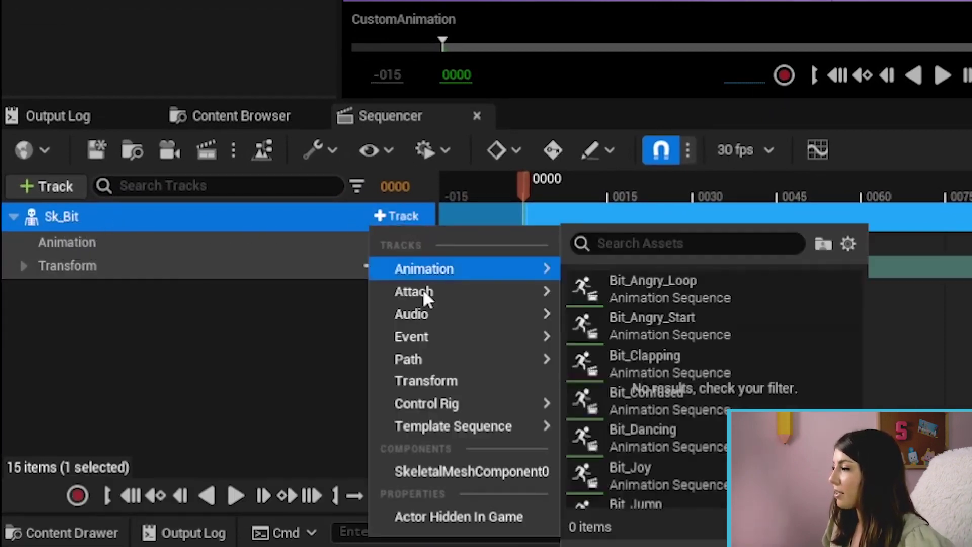
{"action": "mouse_move", "coordinate": [439, 403]}
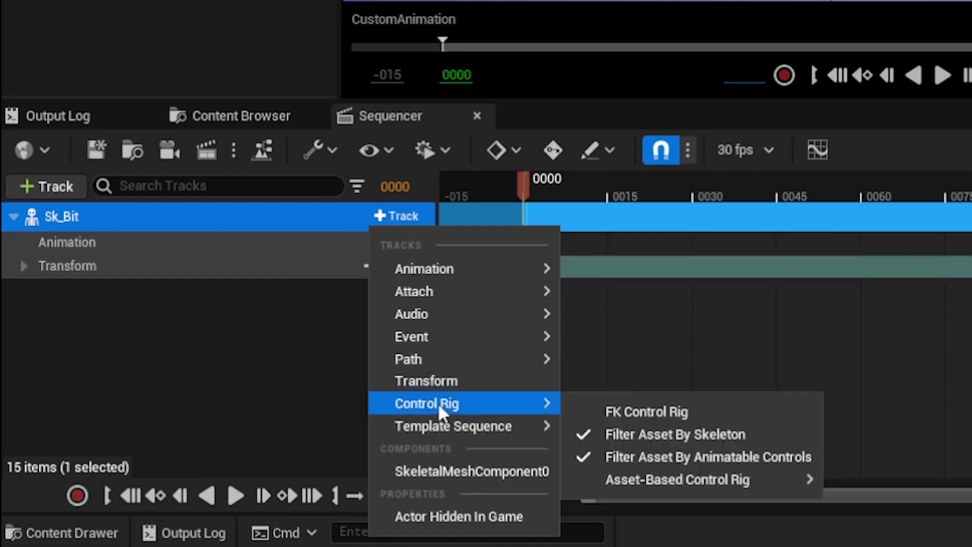
{"action": "left_click", "coordinate": [660, 409]}
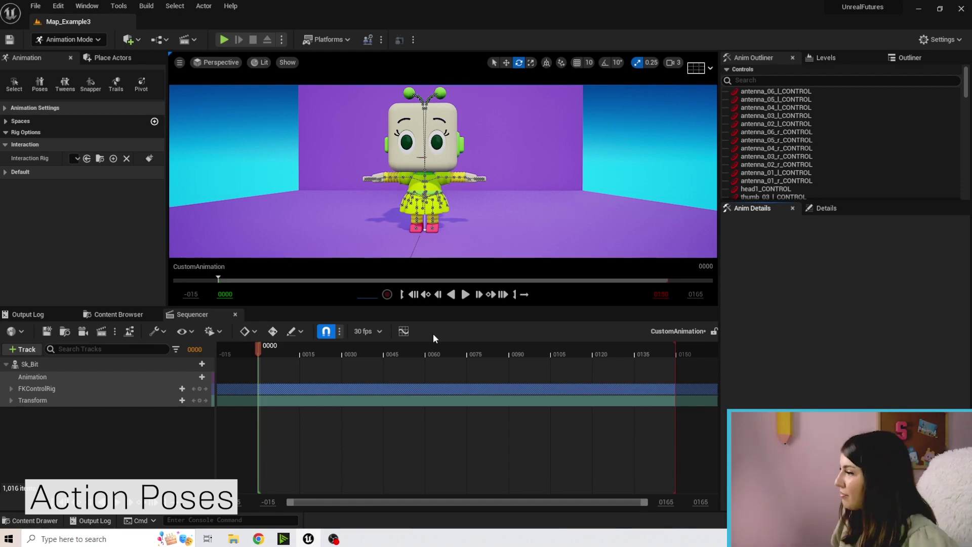
Expand the FKControlRig track, scroll through Bit's bone controls, and select head1.
{"action": "left_click_drag", "start_coordinate": [408, 307], "coordinate": [411, 284]}
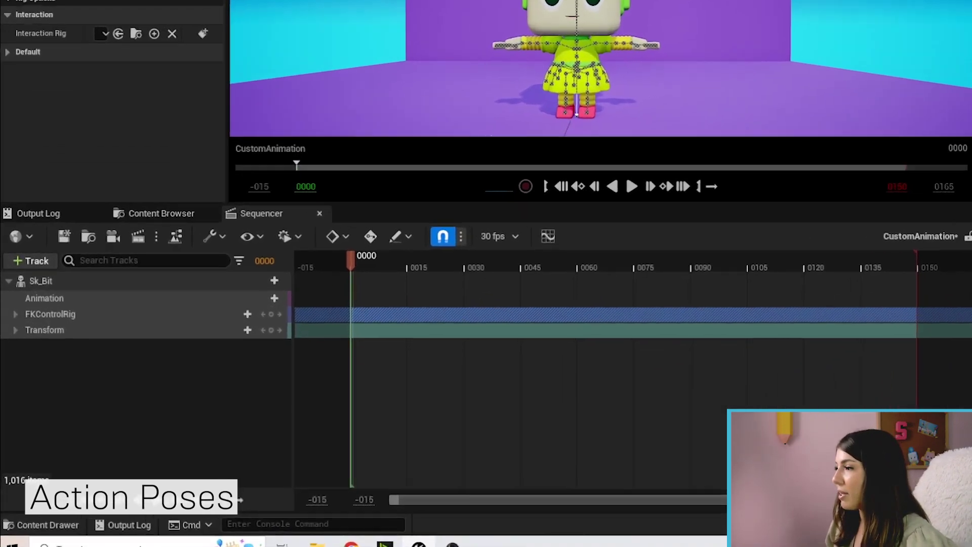
{"action": "left_click", "coordinate": [16, 314]}
{"action": "scroll", "coordinate": [181, 375], "scroll_direction": "down", "scroll_amount": 3}
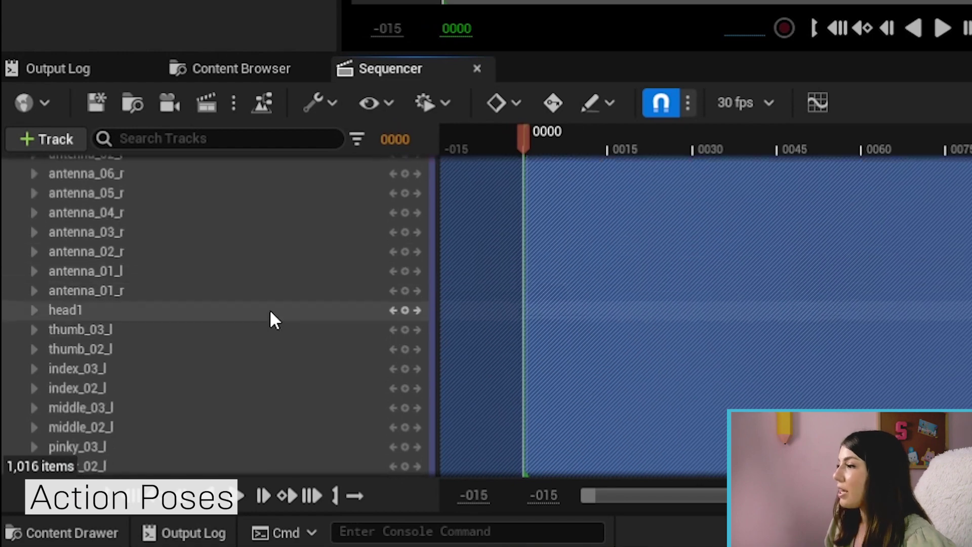
{"action": "scroll", "coordinate": [271, 314], "scroll_direction": "down", "scroll_amount": 8}
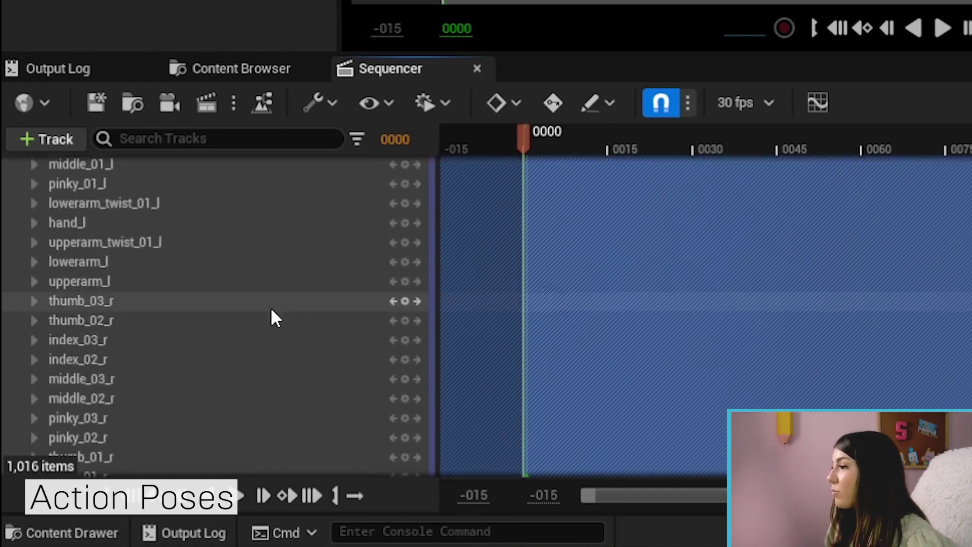
{"action": "scroll", "coordinate": [272, 312], "scroll_direction": "down", "scroll_amount": 10}
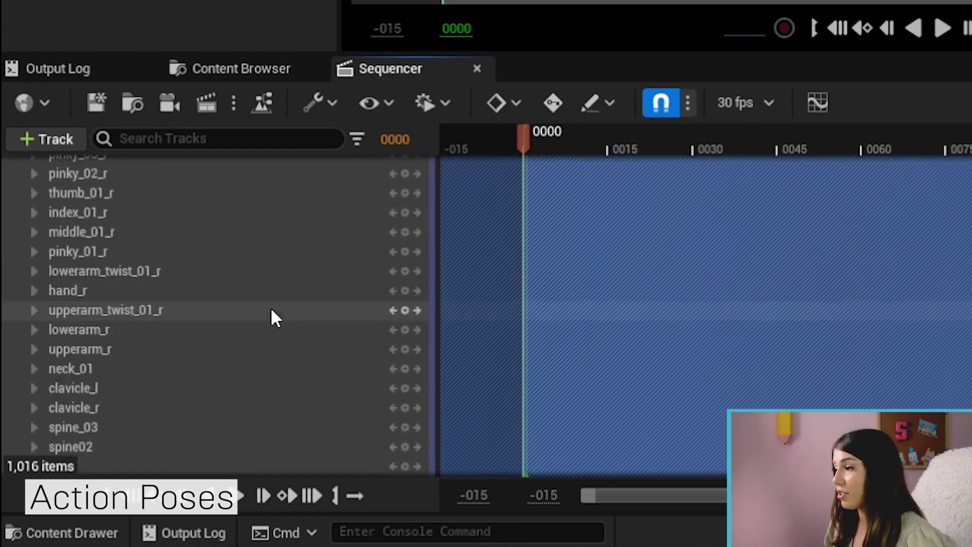
{"action": "scroll", "coordinate": [272, 310], "scroll_direction": "down", "scroll_amount": 2}
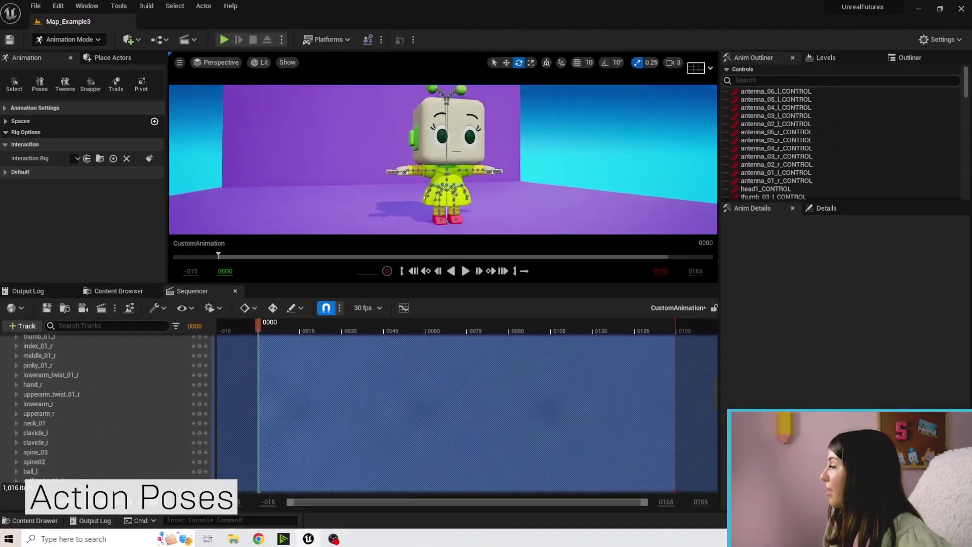
{"action": "right_click_drag", "start_coordinate": [375, 213], "coordinate": [380, 216]}
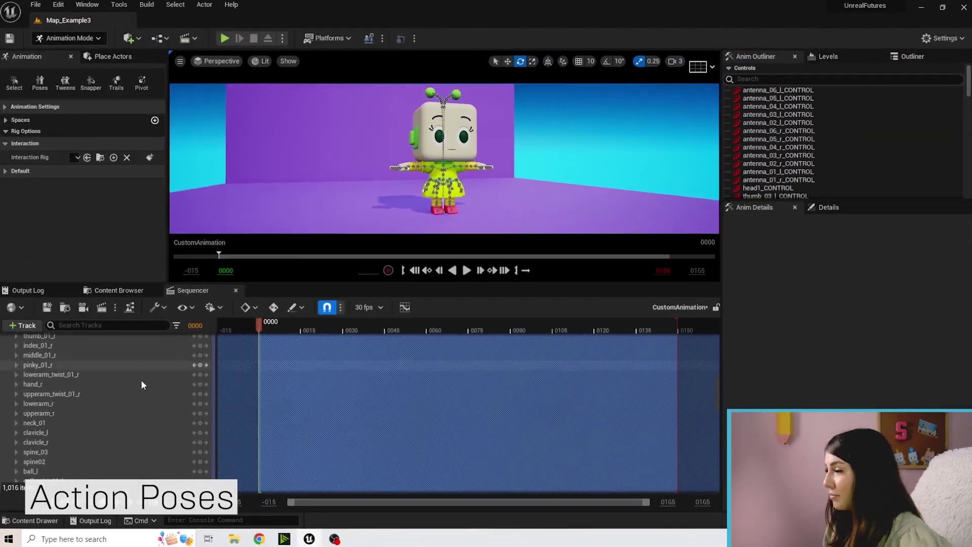
{"action": "scroll", "coordinate": [141, 385], "scroll_direction": "down", "scroll_amount": 3}
{"action": "scroll", "coordinate": [91, 418], "scroll_direction": "up", "scroll_amount": 5}
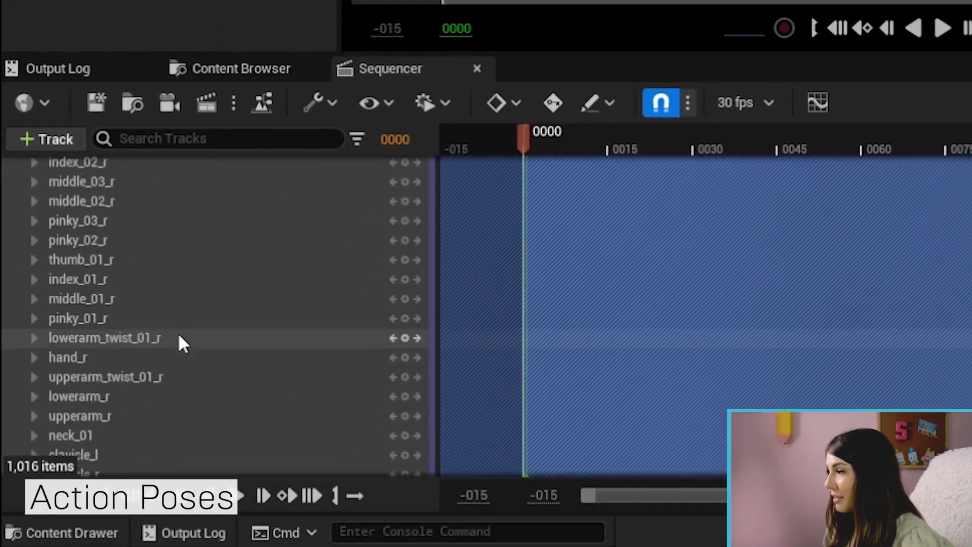
{"action": "scroll", "coordinate": [179, 338], "scroll_direction": "up", "scroll_amount": 2}
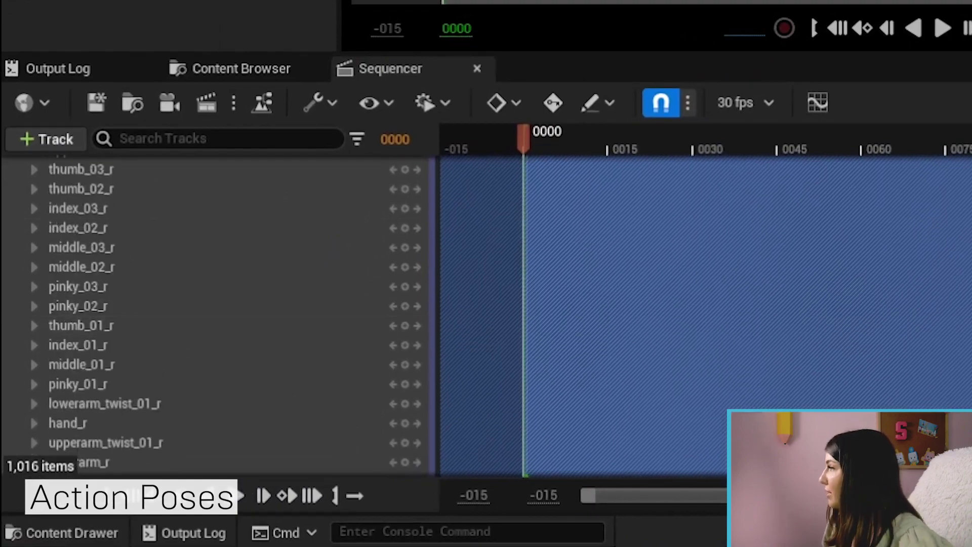
{"action": "scroll", "coordinate": [152, 326], "scroll_direction": "up", "scroll_amount": 8}
{"action": "left_click", "coordinate": [152, 326]}
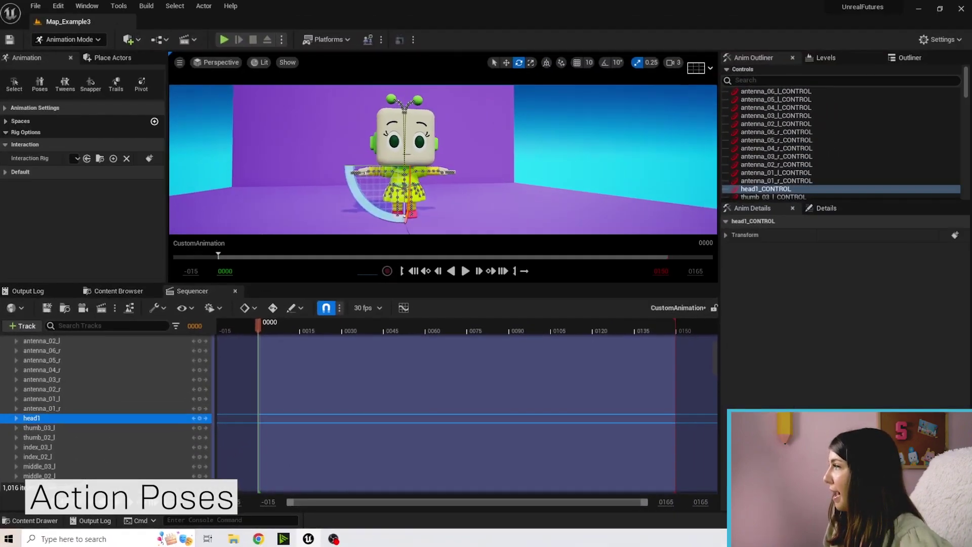
Pose Bit's head1 control with a slight tilt and key it at frame 0.
{"action": "right_click_drag", "start_coordinate": [496, 209], "coordinate": [479, 216]}
{"action": "key", "text": "w"}
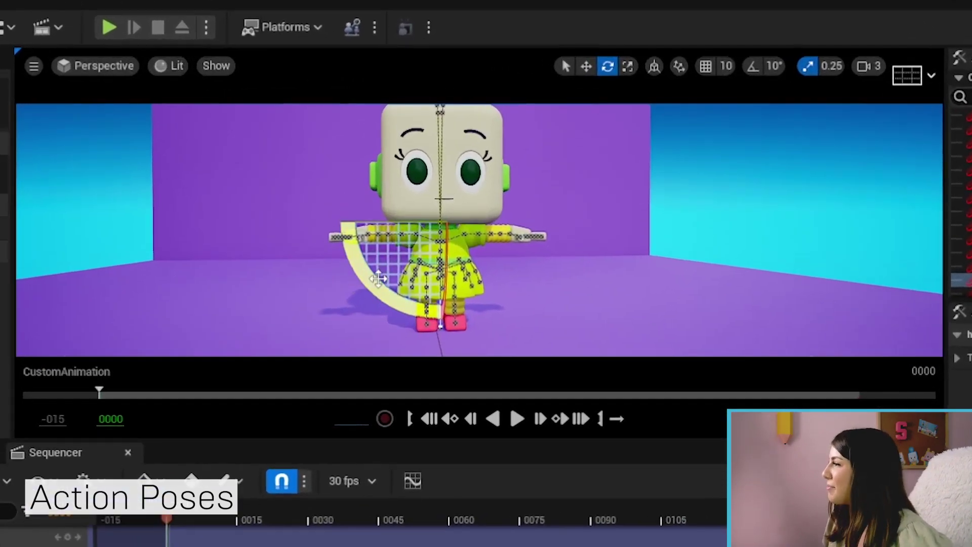
{"action": "left_click_drag", "start_coordinate": [380, 190], "coordinate": [381, 191]}
{"action": "left_click_drag", "start_coordinate": [374, 282], "coordinate": [331, 308]}
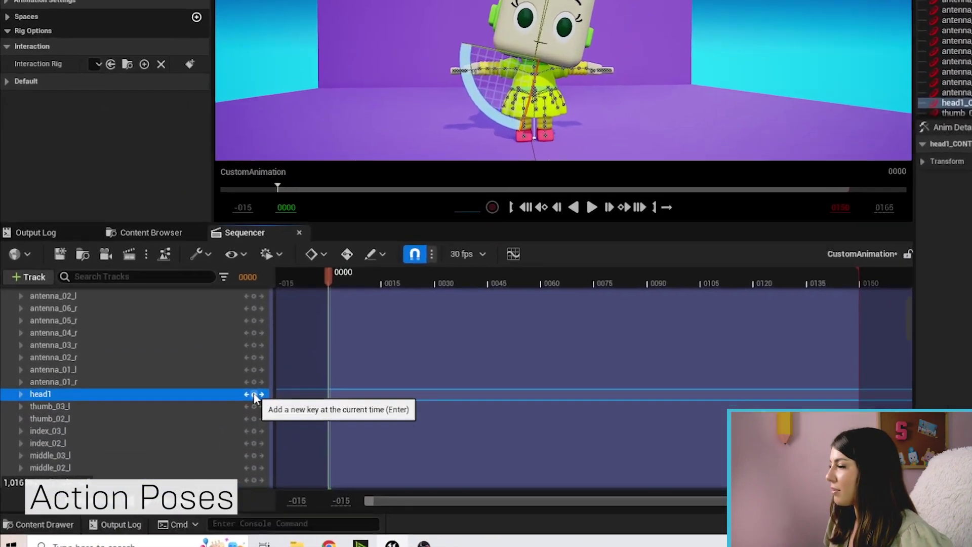
{"action": "left_click", "coordinate": [157, 500]}
Tilt the head to the side at frame 16 and key it, then scrub to preview.
{"action": "left_click_drag", "start_coordinate": [483, 189], "coordinate": [519, 189]}
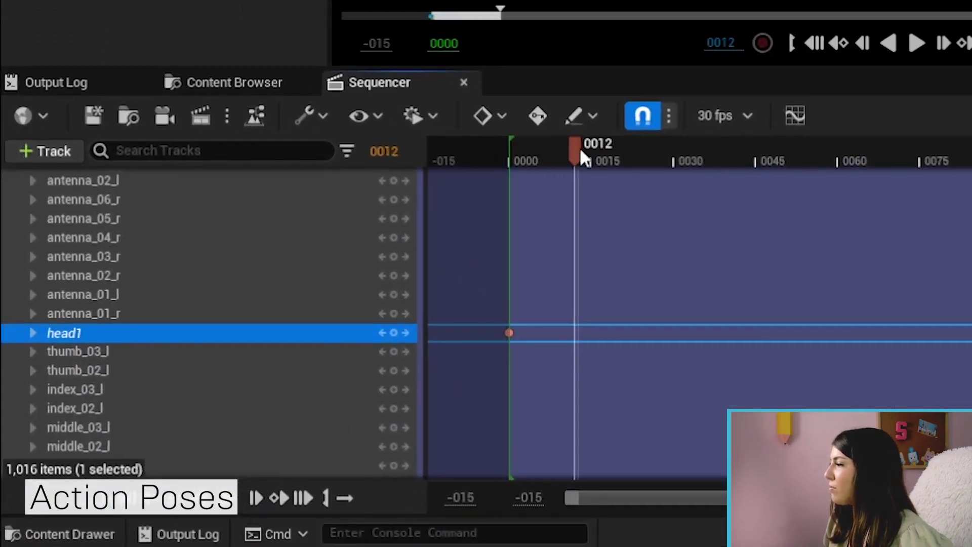
{"action": "left_click_drag", "start_coordinate": [582, 147], "coordinate": [597, 149]}
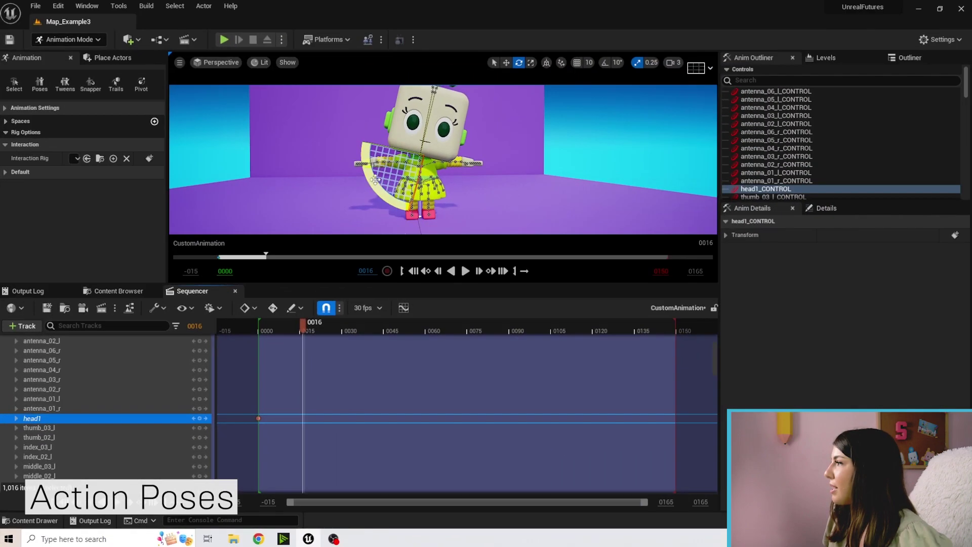
{"action": "left_click_drag", "start_coordinate": [367, 146], "coordinate": [370, 174]}
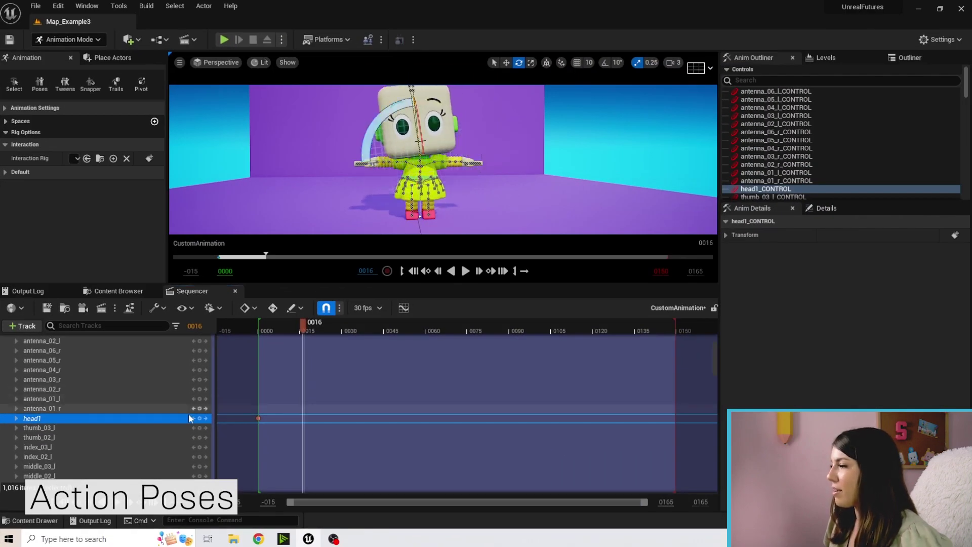
{"action": "left_click", "coordinate": [205, 418]}
{"action": "left_click_drag", "start_coordinate": [305, 323], "coordinate": [261, 329]}
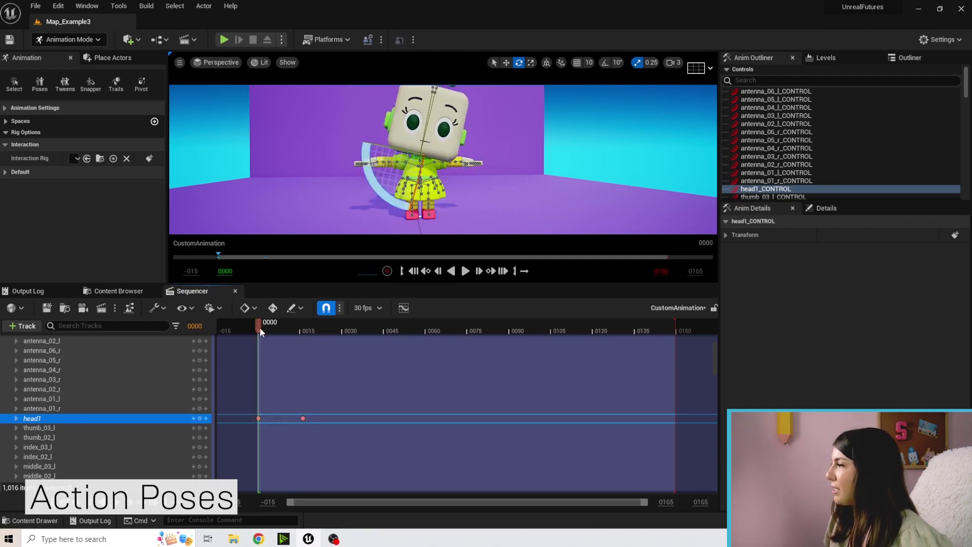
{"action": "left_click", "coordinate": [404, 161]}
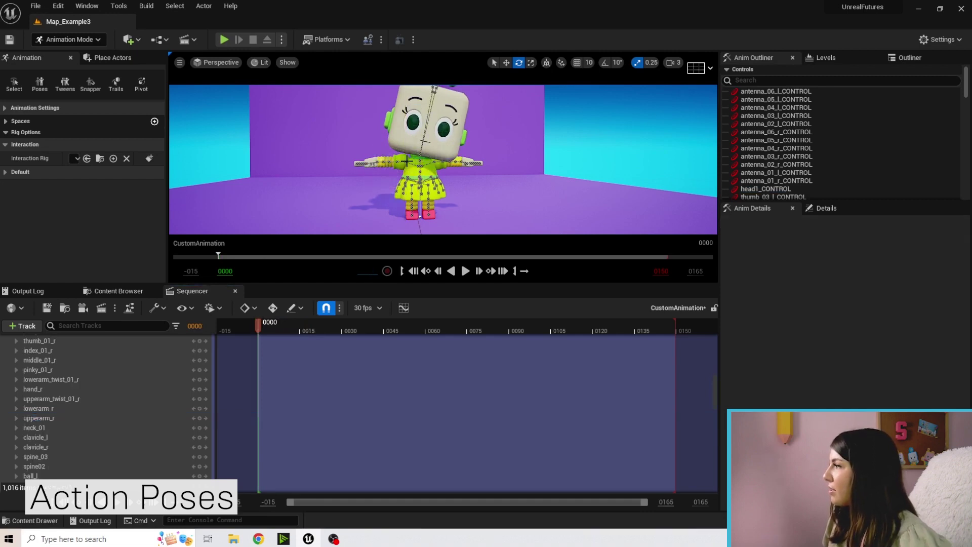
Rotate upperarm_r into its starting pose and key it at frame 0.
{"action": "left_click", "coordinate": [407, 161]}
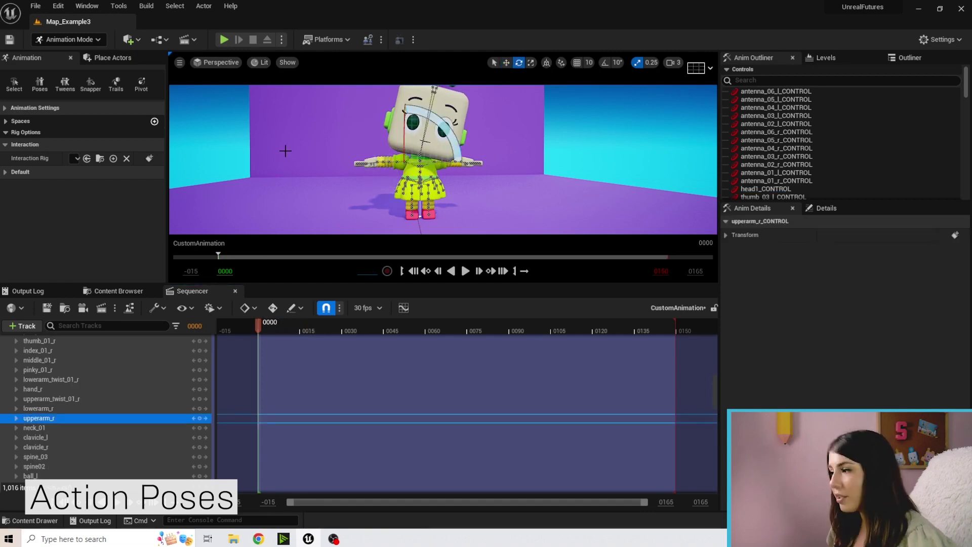
{"action": "left_click_drag", "start_coordinate": [404, 149], "coordinate": [407, 231]}
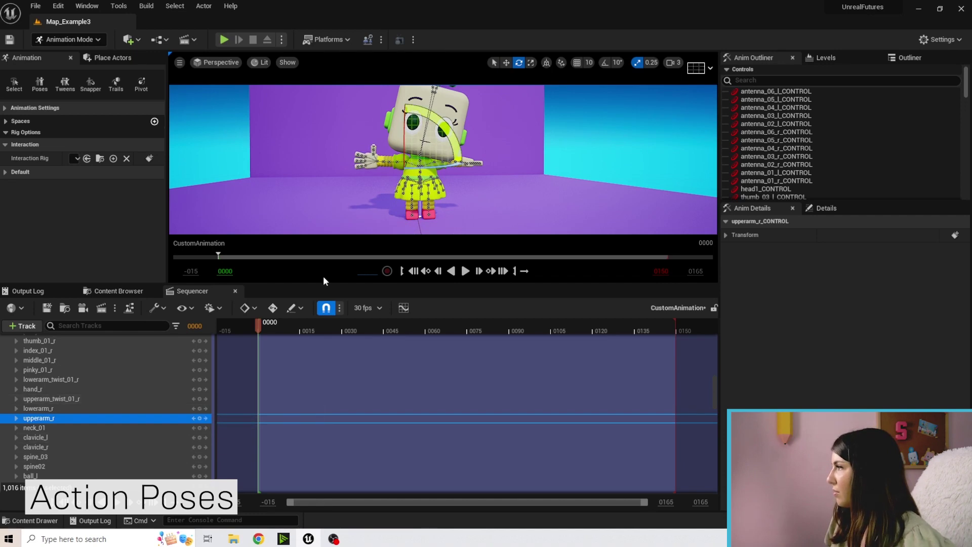
{"action": "left_click_drag", "start_coordinate": [469, 137], "coordinate": [465, 170]}
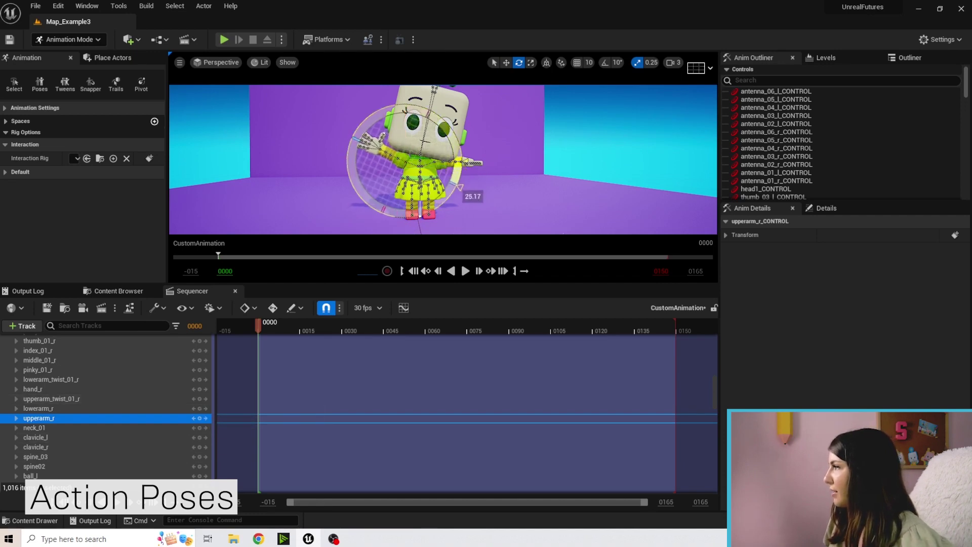
{"action": "left_click", "coordinate": [200, 419]}
Raise the right upper arm and key it at frame 16.
{"action": "left_click", "coordinate": [294, 329]}
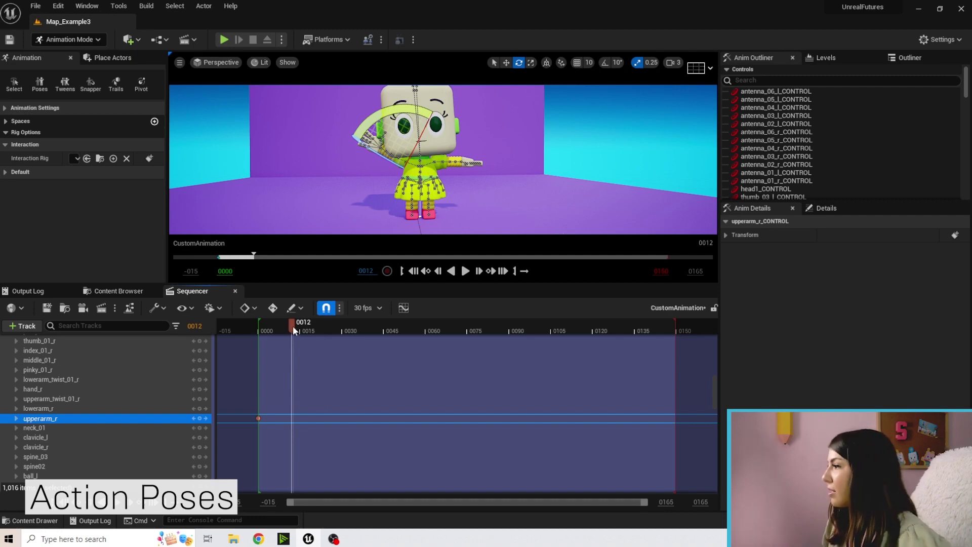
{"action": "left_click_drag", "start_coordinate": [293, 327], "coordinate": [320, 327]}
{"action": "scroll", "coordinate": [323, 350], "scroll_direction": "down", "scroll_amount": 5}
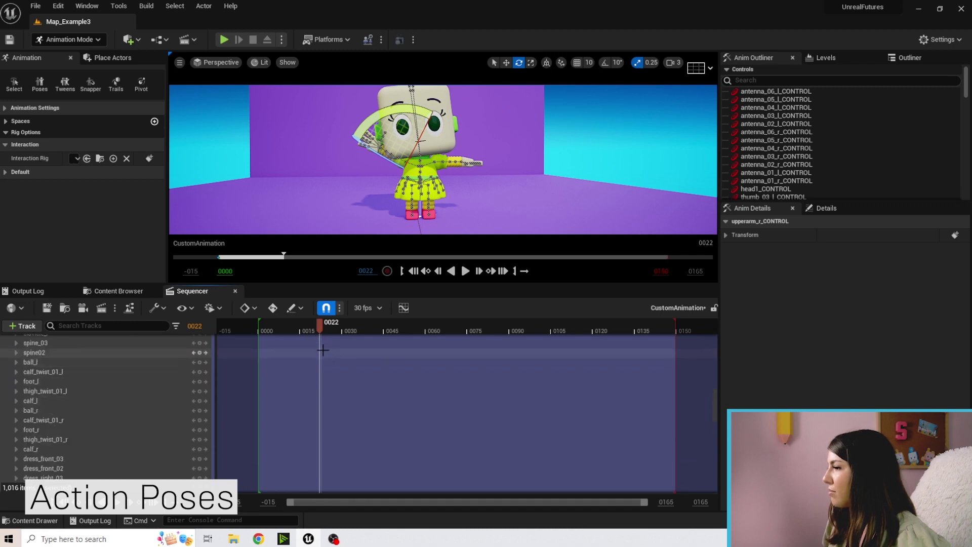
{"action": "scroll", "coordinate": [322, 350], "scroll_direction": "up", "scroll_amount": 10}
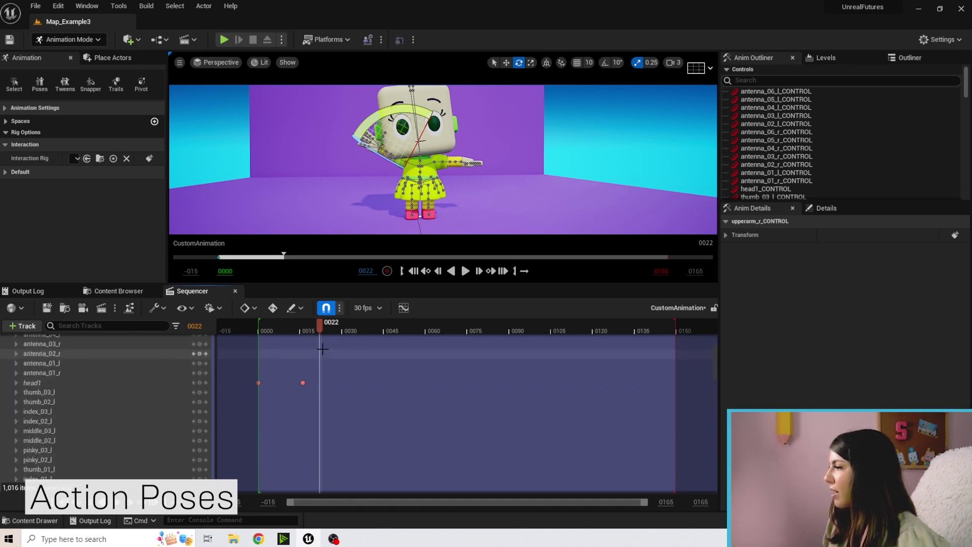
{"action": "scroll", "coordinate": [304, 358], "scroll_direction": "down", "scroll_amount": 4}
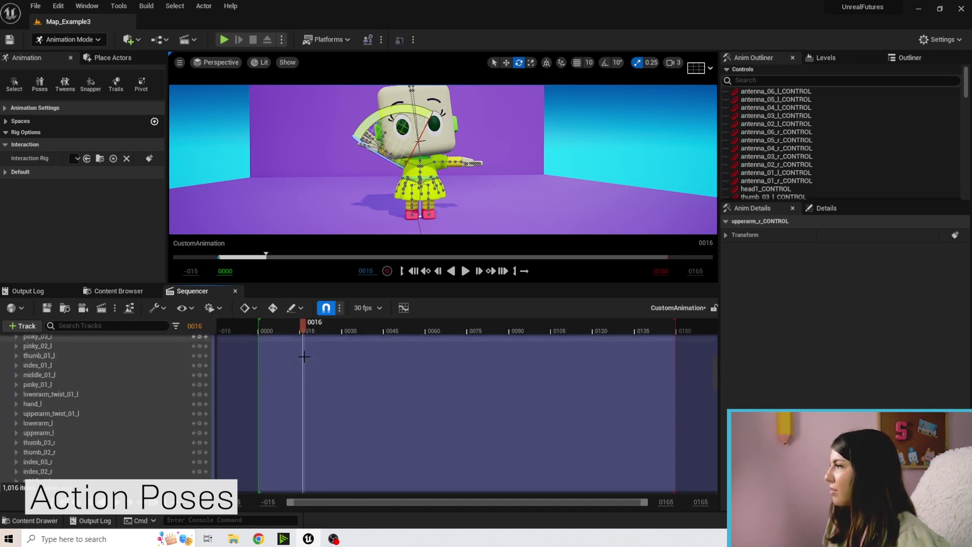
{"action": "scroll", "coordinate": [284, 369], "scroll_direction": "down", "scroll_amount": 6}
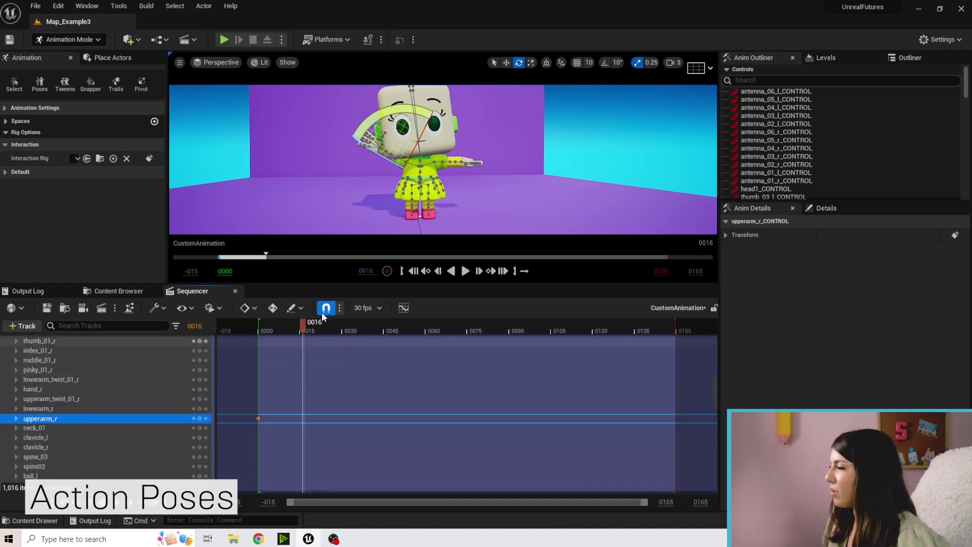
{"action": "left_click_drag", "start_coordinate": [376, 116], "coordinate": [346, 164]}
{"action": "left_click", "coordinate": [200, 420]}
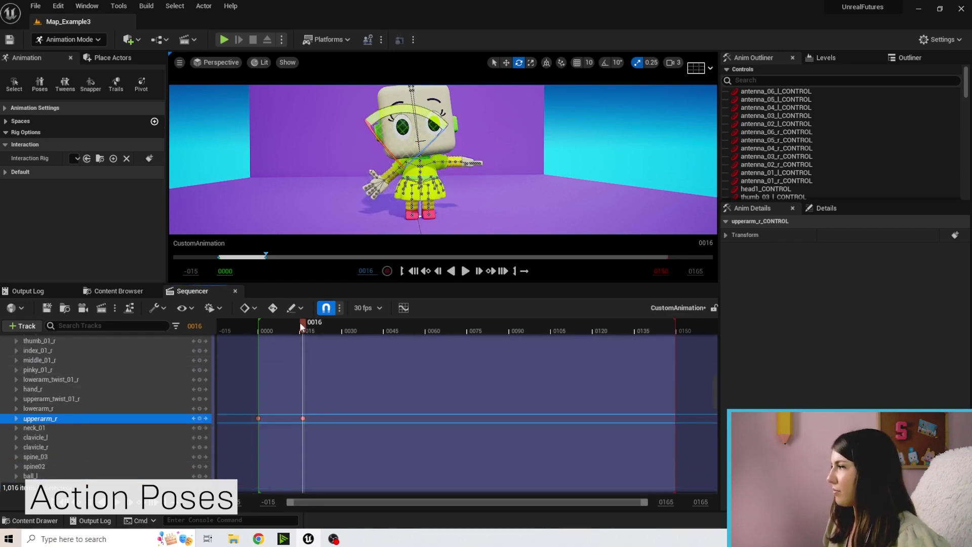
{"action": "left_click_drag", "start_coordinate": [303, 324], "coordinate": [281, 321]}
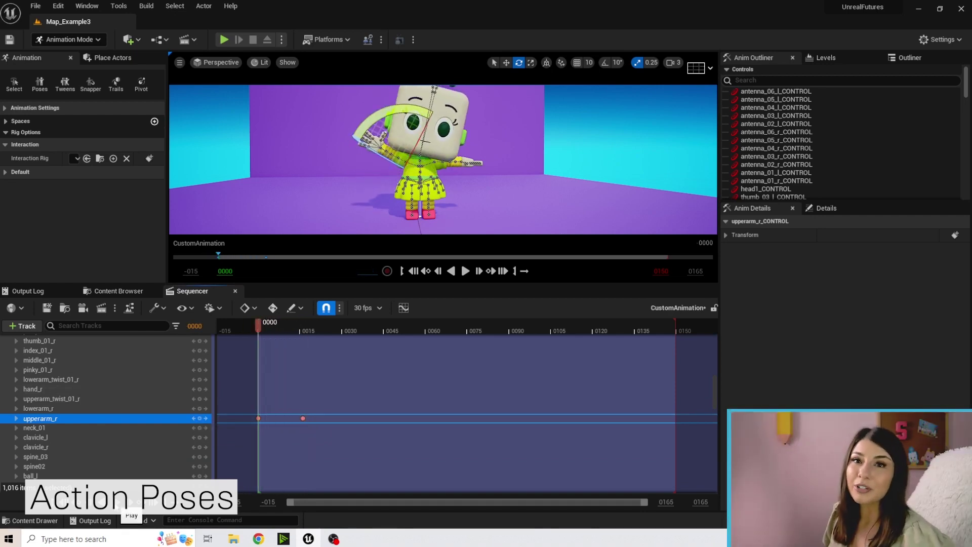
Key the right upper arm raised at frame 30 and lowered at frame 45.
{"action": "left_click_drag", "start_coordinate": [259, 323], "coordinate": [341, 323]}
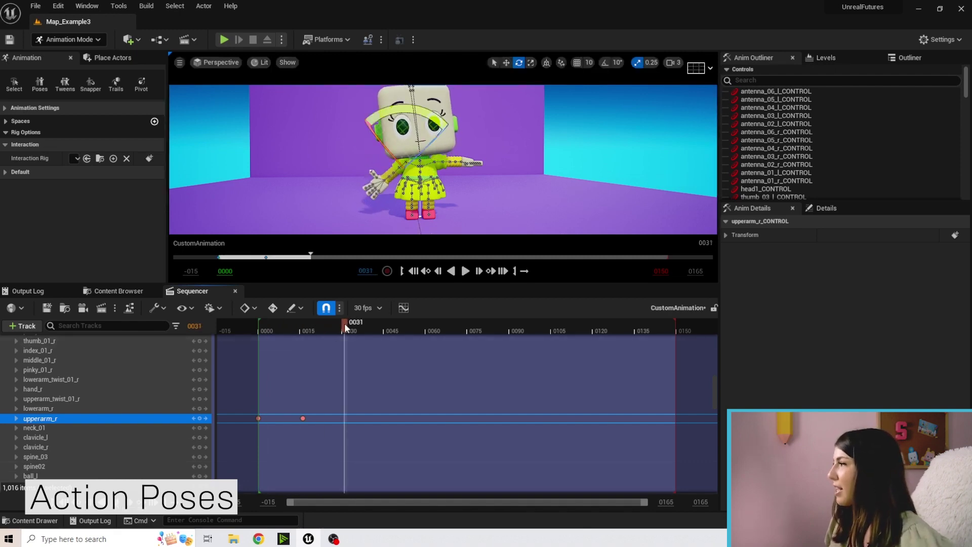
{"action": "key", "text": "Left"}
{"action": "left_click_drag", "start_coordinate": [414, 108], "coordinate": [343, 173]}
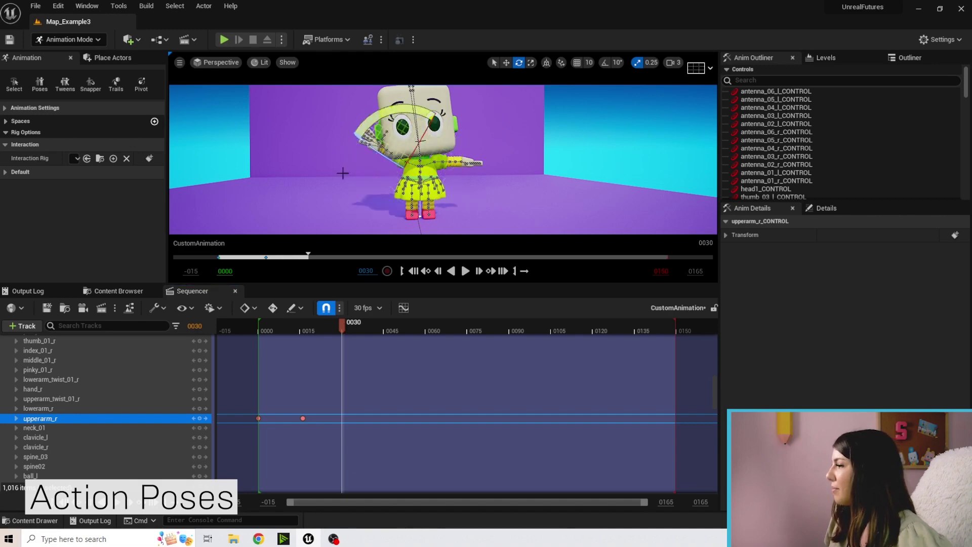
{"action": "left_click", "coordinate": [200, 419]}
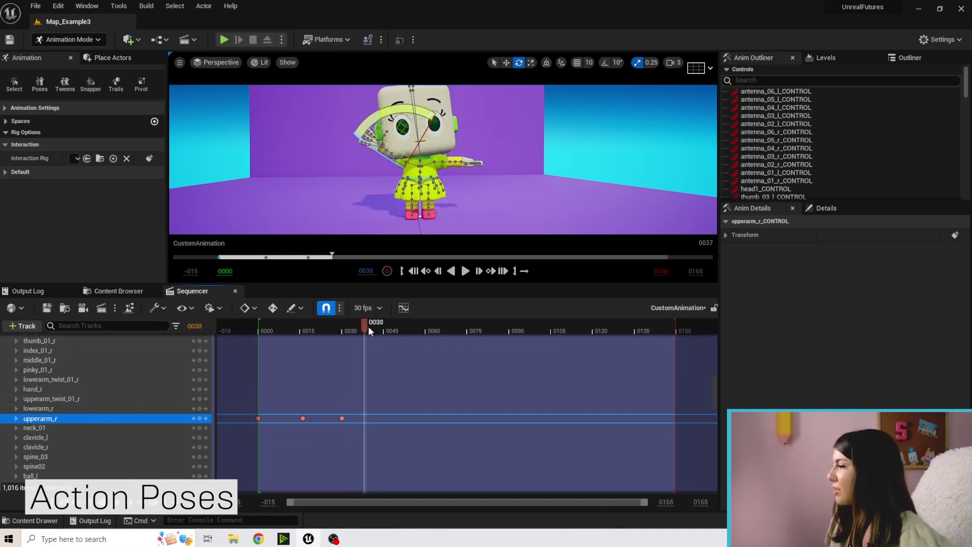
{"action": "left_click_drag", "start_coordinate": [412, 121], "coordinate": [451, 147]}
{"action": "left_click", "coordinate": [200, 419]}
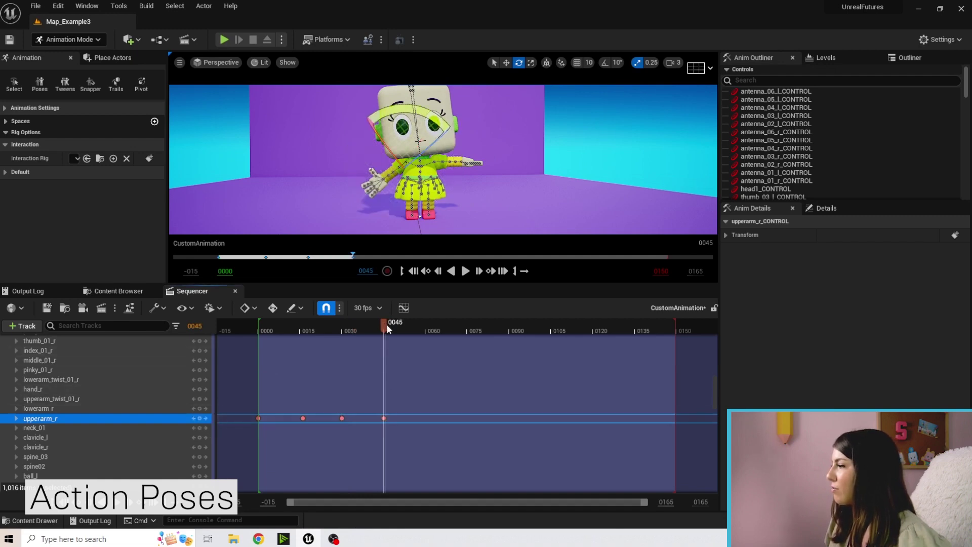
Rewind and play back the arm wave, then select the neck control.
{"action": "left_click_drag", "start_coordinate": [384, 323], "coordinate": [256, 332]}
{"action": "key", "text": "space"}
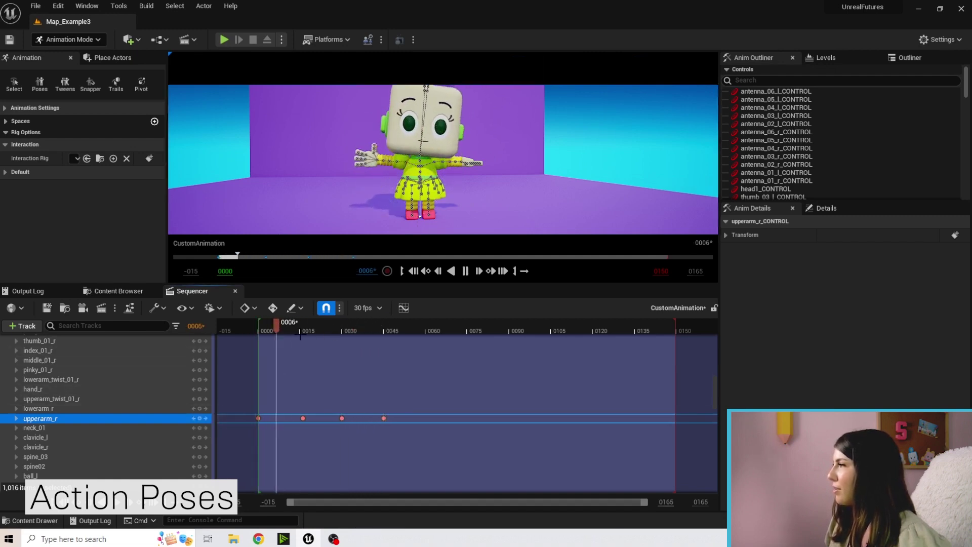
{"action": "key", "text": "space"}
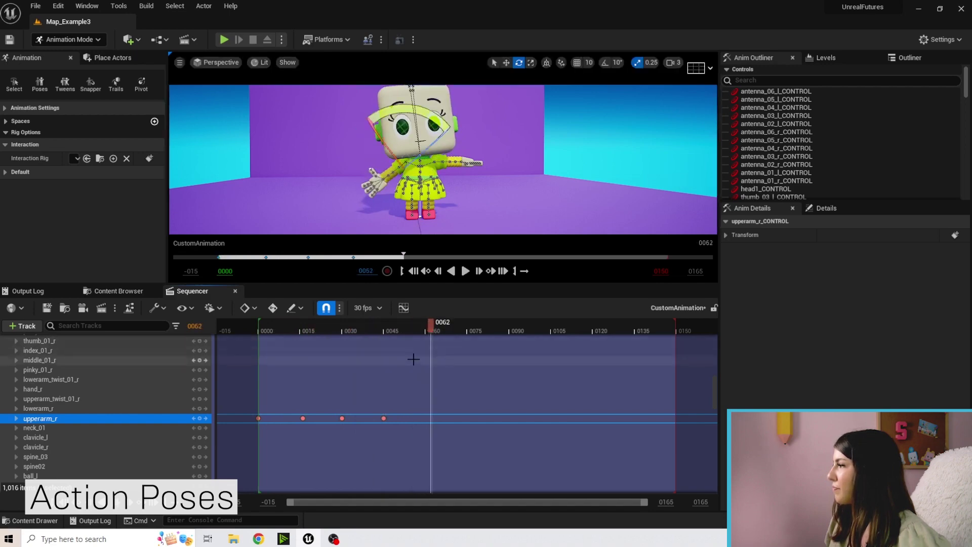
{"action": "left_click_drag", "start_coordinate": [385, 332], "coordinate": [346, 338]}
{"action": "left_click", "coordinate": [420, 159]}
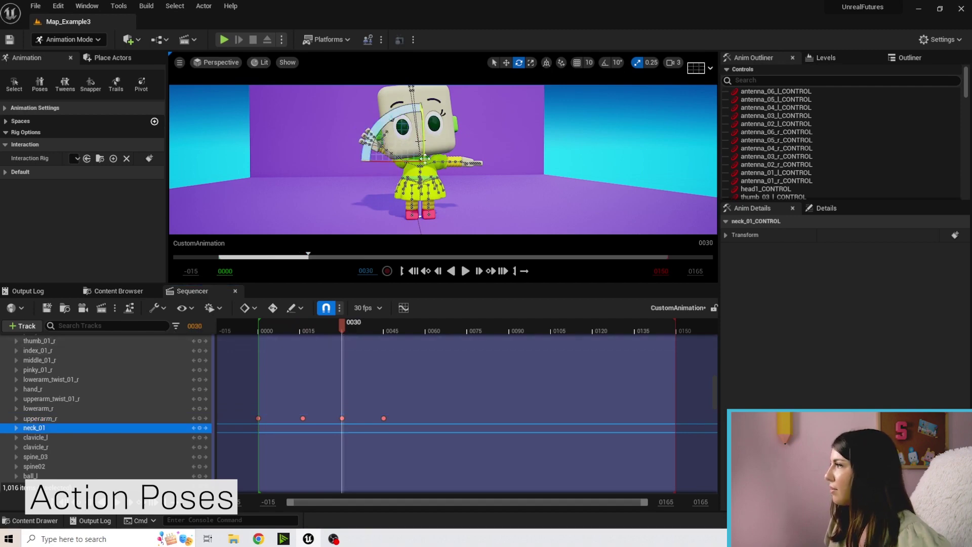
Tilt and key head1 to one side at frame 30 and back the other way at frame 47.
{"action": "scroll", "coordinate": [425, 162], "scroll_direction": "up", "scroll_amount": 3}
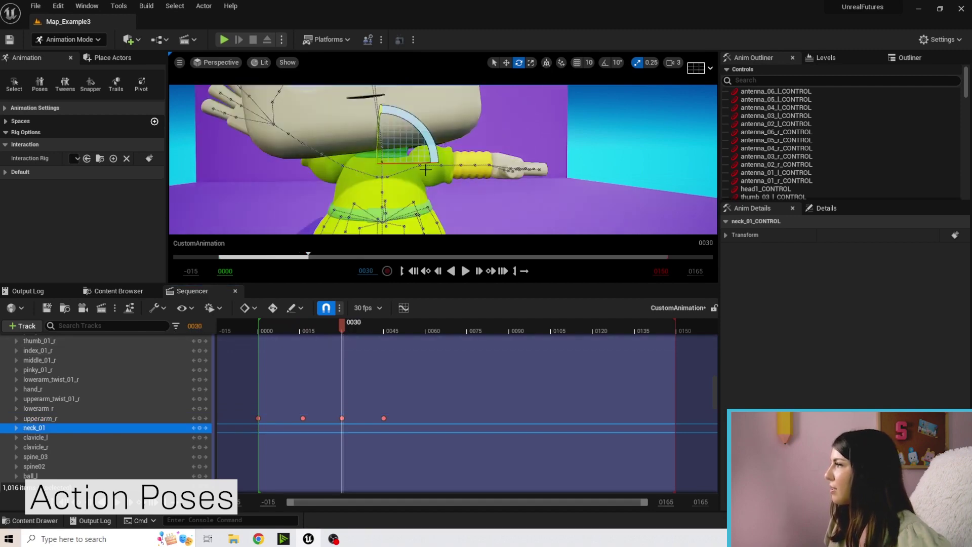
{"action": "left_click", "coordinate": [381, 145]}
{"action": "scroll", "coordinate": [361, 338], "scroll_direction": "down", "scroll_amount": 1}
{"action": "scroll", "coordinate": [416, 227], "scroll_direction": "down", "scroll_amount": 3}
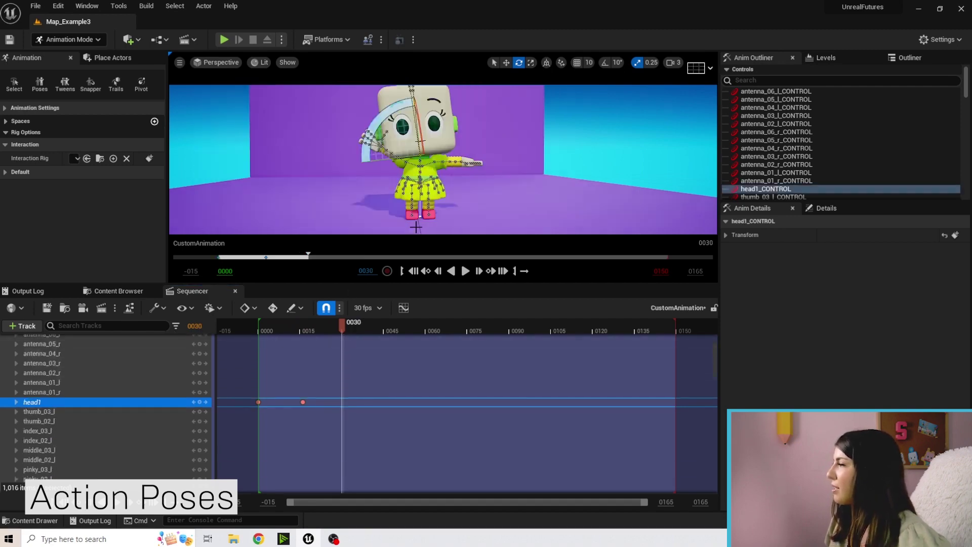
{"action": "left_click_drag", "start_coordinate": [377, 121], "coordinate": [393, 109]}
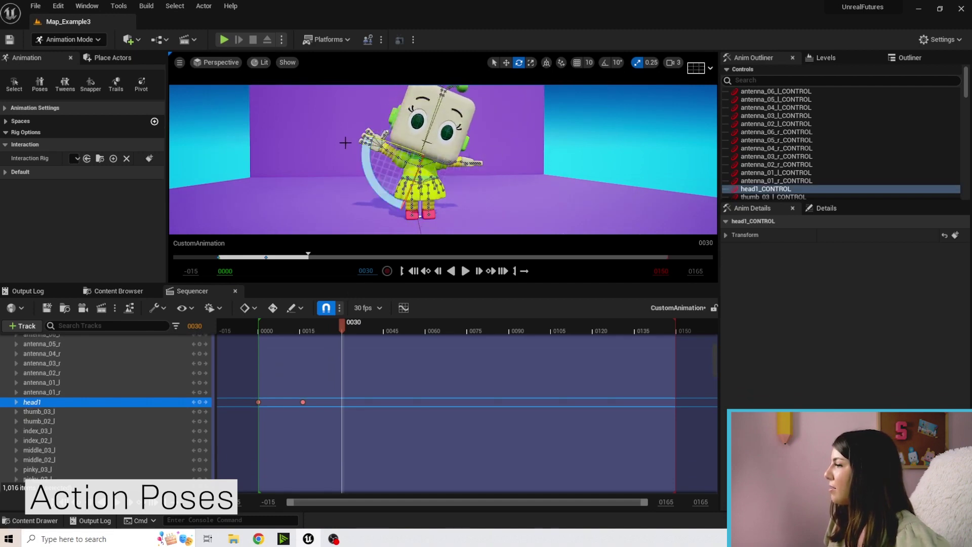
{"action": "left_click", "coordinate": [199, 402]}
{"action": "left_click_drag", "start_coordinate": [342, 324], "coordinate": [391, 327]}
{"action": "left_click_drag", "start_coordinate": [377, 187], "coordinate": [389, 205]}
{"action": "left_click", "coordinate": [200, 402]}
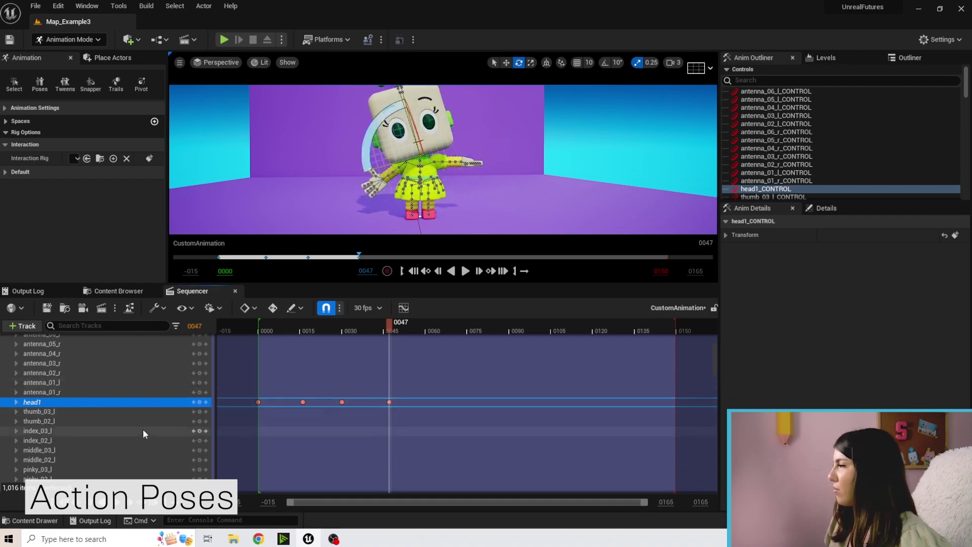
{"action": "scroll", "coordinate": [168, 428], "scroll_direction": "down", "scroll_amount": 3}
Expand mouthSmileLeft and mouthSmileRight and key both at 1.0 on frame 0000.
{"action": "scroll", "coordinate": [168, 429], "scroll_direction": "down", "scroll_amount": 10}
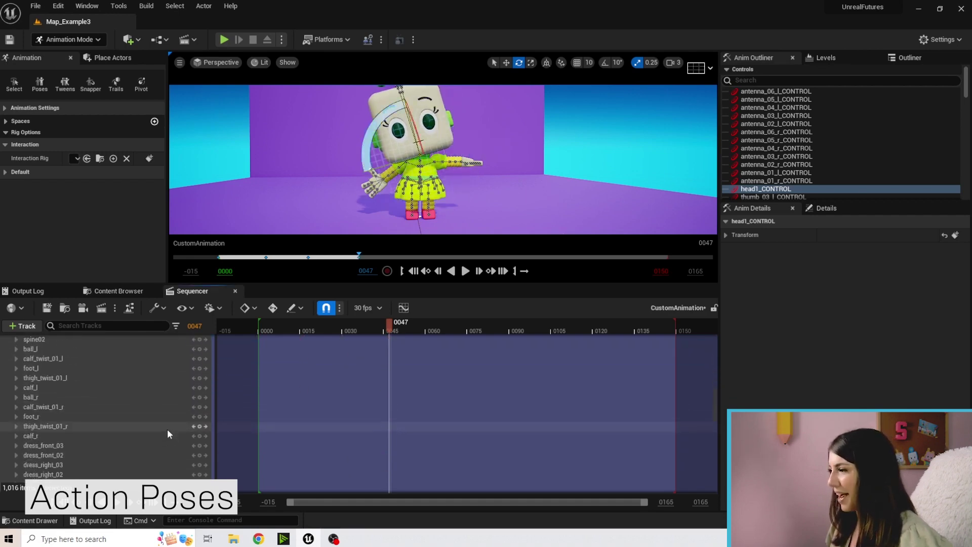
{"action": "scroll", "coordinate": [132, 420], "scroll_direction": "down", "scroll_amount": 15}
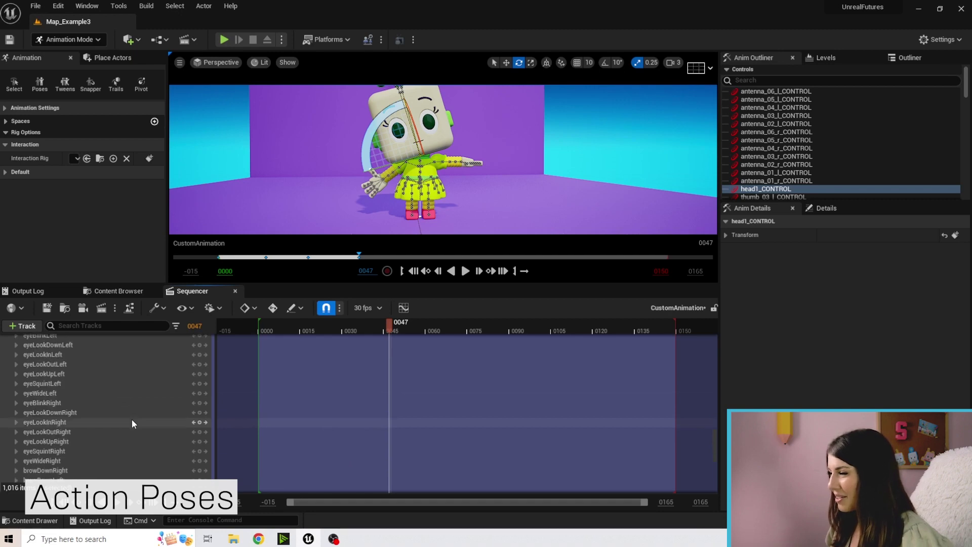
{"action": "scroll", "coordinate": [132, 420], "scroll_direction": "down", "scroll_amount": 6}
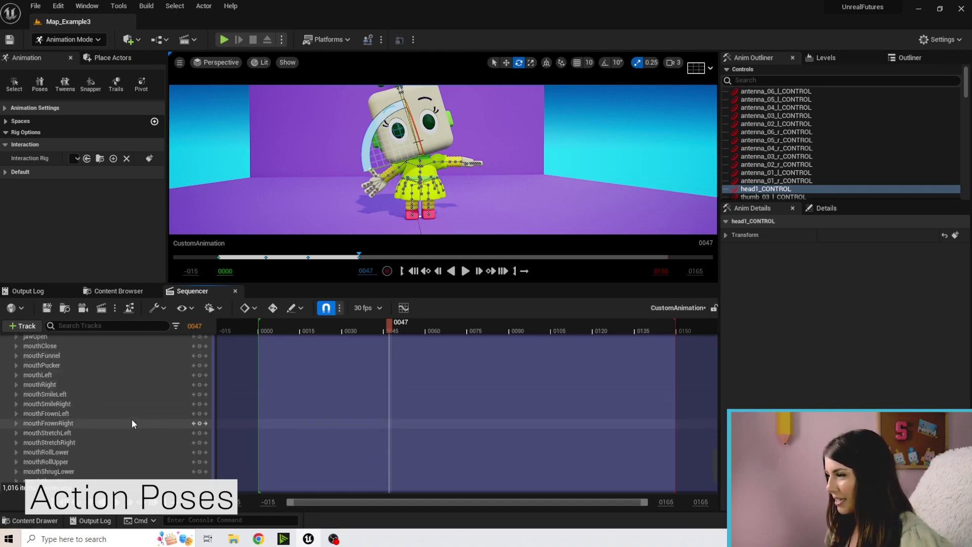
{"action": "left_click", "coordinate": [17, 394]}
{"action": "left_click", "coordinate": [16, 411]}
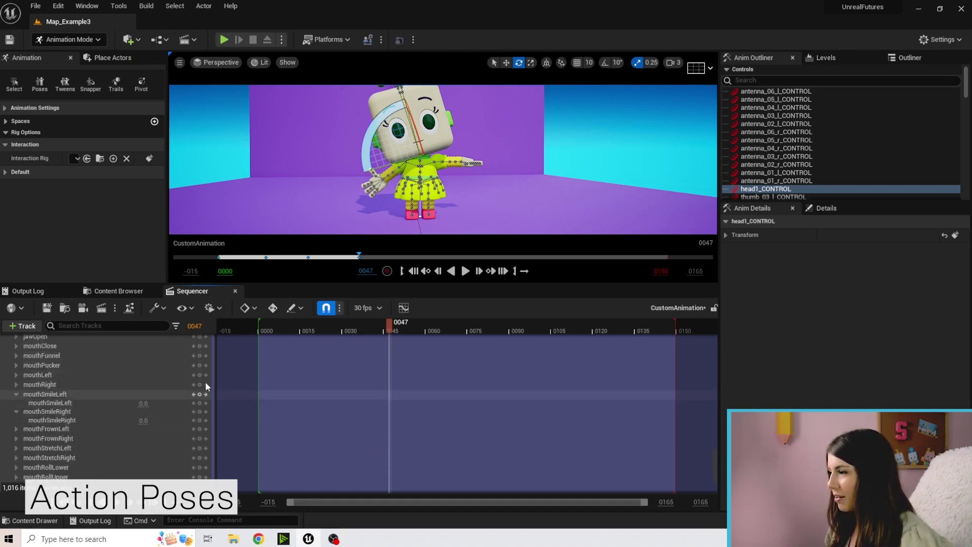
{"action": "left_click_drag", "start_coordinate": [395, 325], "coordinate": [258, 329]}
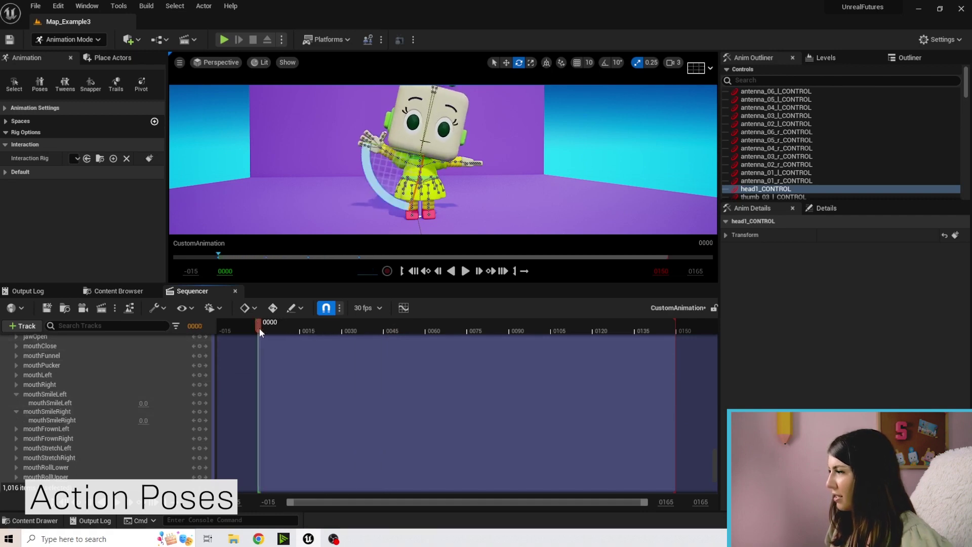
{"action": "type", "text": "1"}
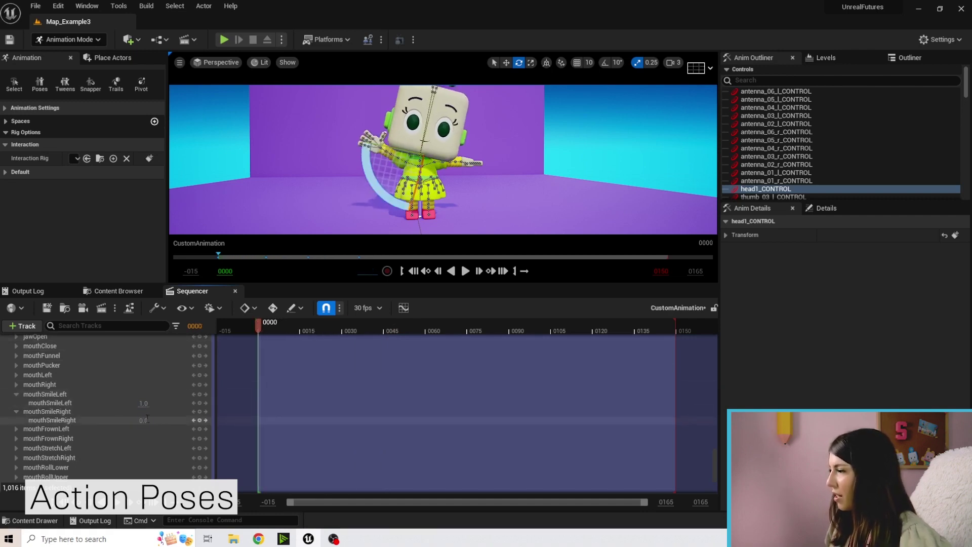
{"action": "type", "text": "1"}
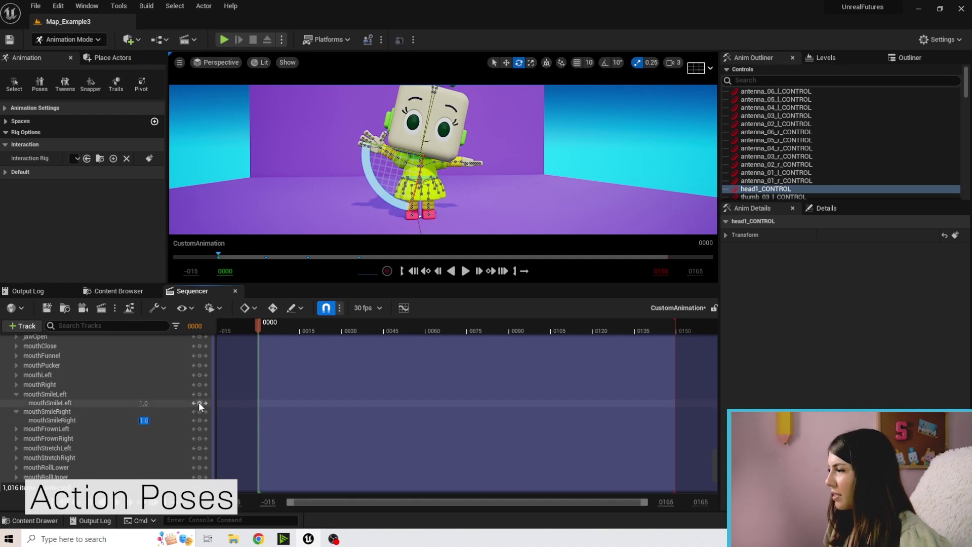
{"action": "left_click", "coordinate": [200, 404]}
{"action": "left_click", "coordinate": [200, 420]}
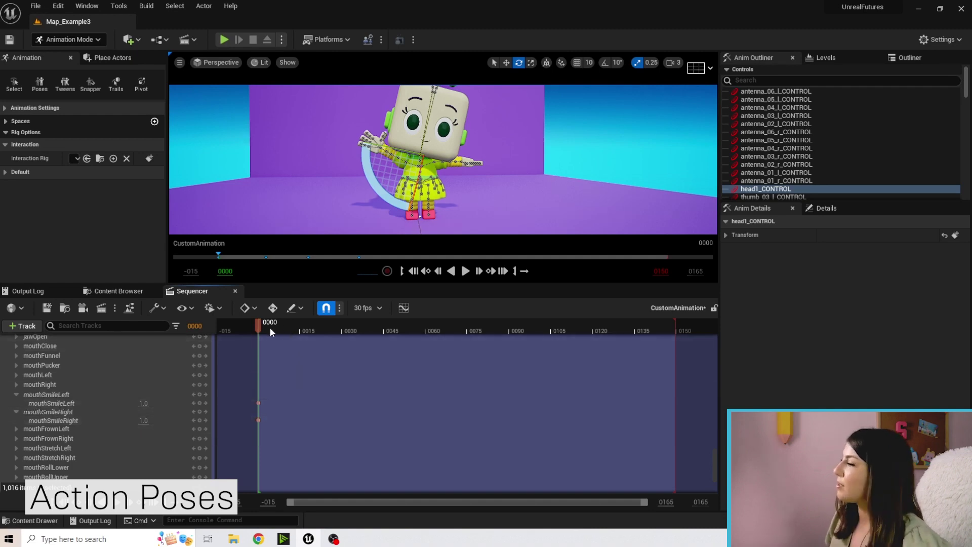
{"action": "left_click_drag", "start_coordinate": [270, 327], "coordinate": [376, 328]}
Rotate upperarm_l down to hang and key it at frame 0000.
{"action": "right_click_drag", "start_coordinate": [421, 165], "coordinate": [424, 174]}
{"action": "scroll", "coordinate": [426, 174], "scroll_direction": "up", "scroll_amount": 3}
{"action": "key", "text": "w"}
{"action": "left_click", "coordinate": [434, 147]}
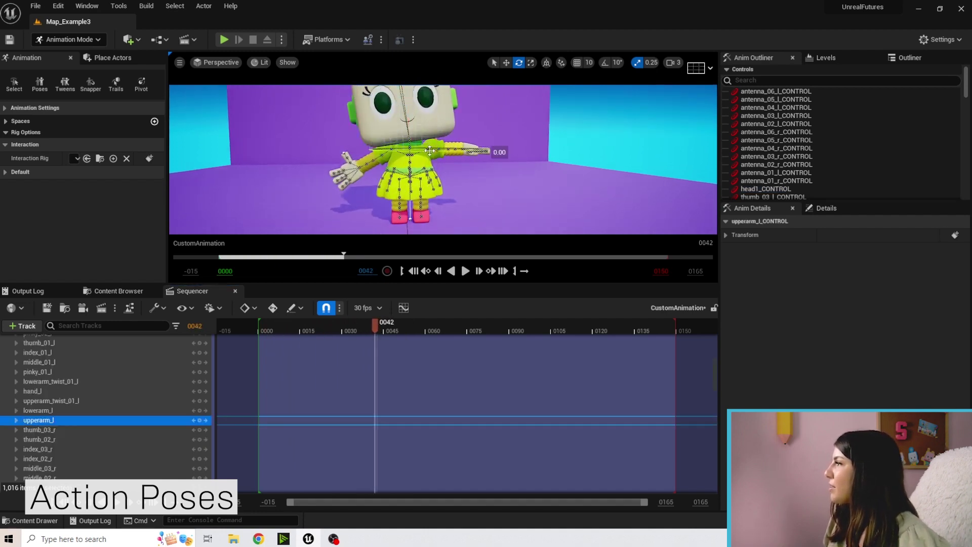
{"action": "left_click_drag", "start_coordinate": [390, 109], "coordinate": [456, 217]}
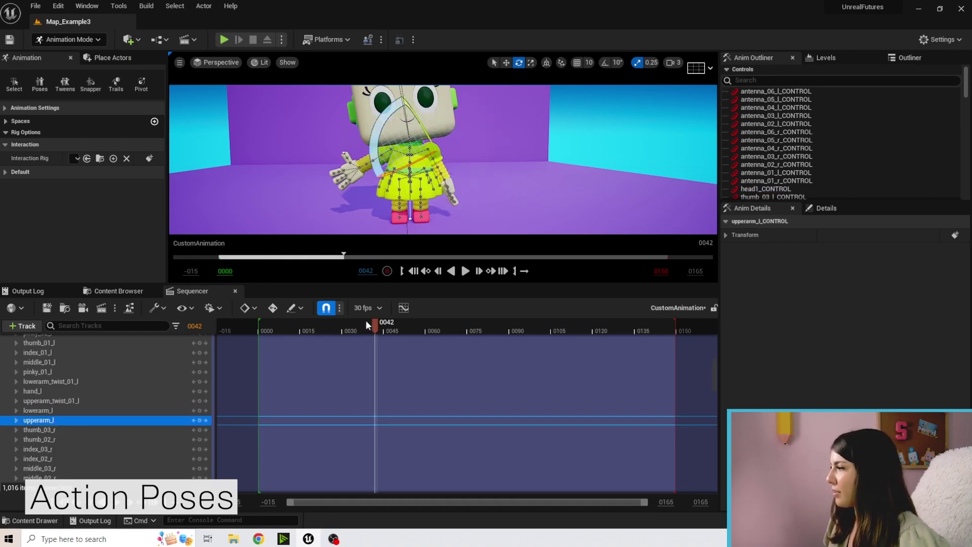
{"action": "left_click_drag", "start_coordinate": [374, 324], "coordinate": [256, 332]}
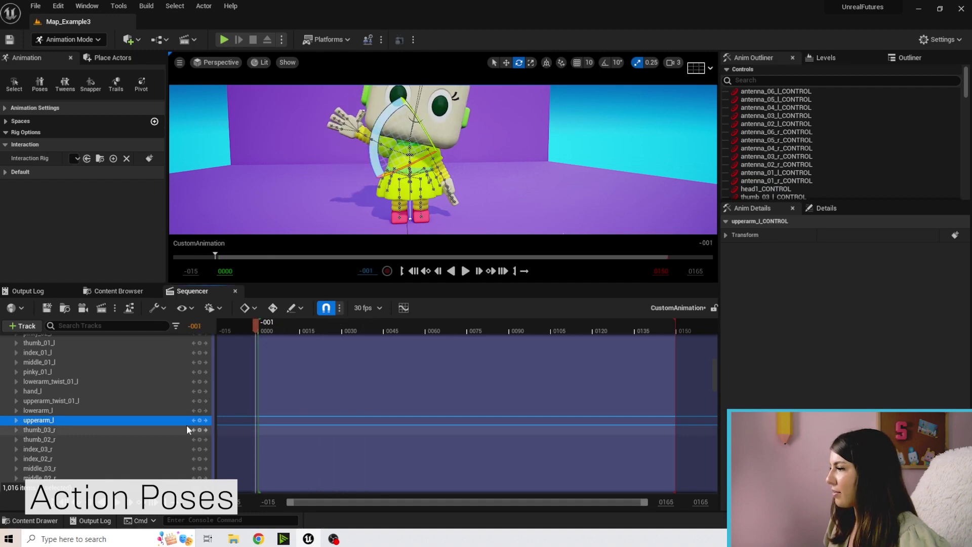
{"action": "left_click", "coordinate": [199, 421]}
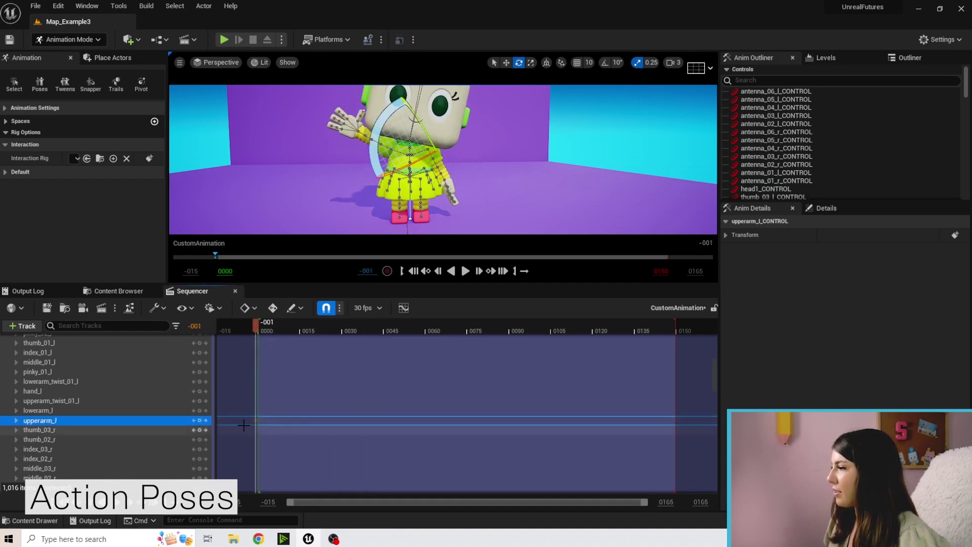
{"action": "left_click_drag", "start_coordinate": [255, 421], "coordinate": [259, 422]}
{"action": "left_click_drag", "start_coordinate": [280, 323], "coordinate": [292, 324]}
Expand head1 to show its Location, Rotation and Scale channels and scrub to preview.
{"action": "right_click_drag", "start_coordinate": [444, 172], "coordinate": [468, 160]}
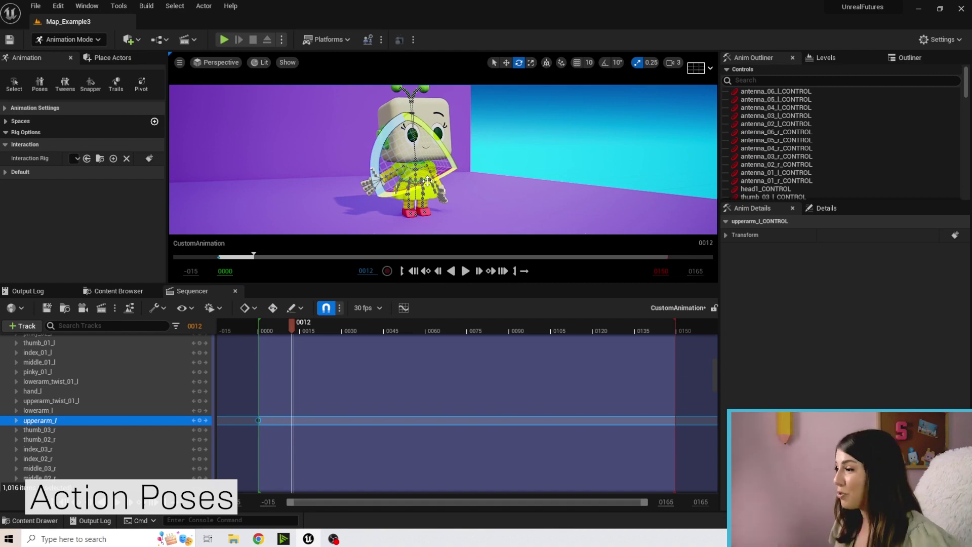
{"action": "scroll", "coordinate": [65, 399], "scroll_direction": "up", "scroll_amount": 5}
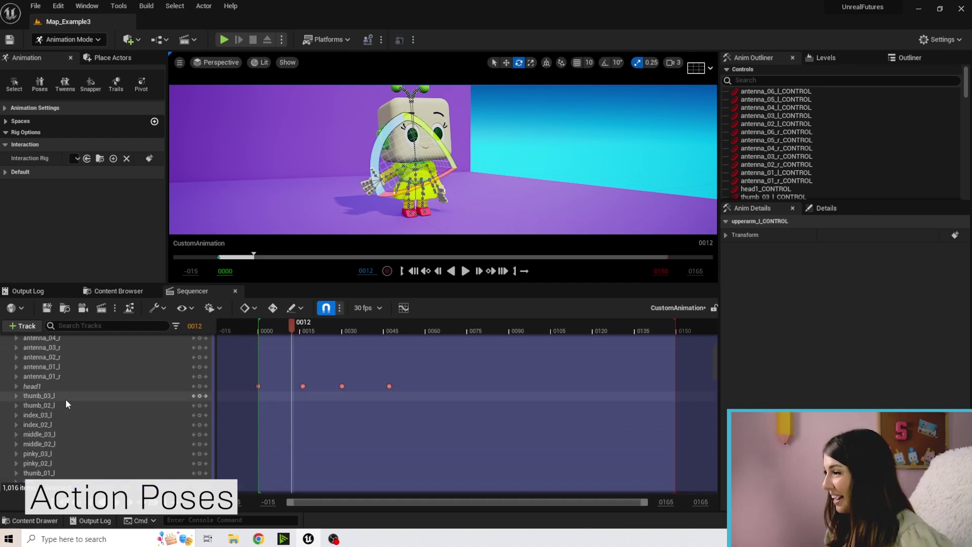
{"action": "left_click", "coordinate": [16, 387]}
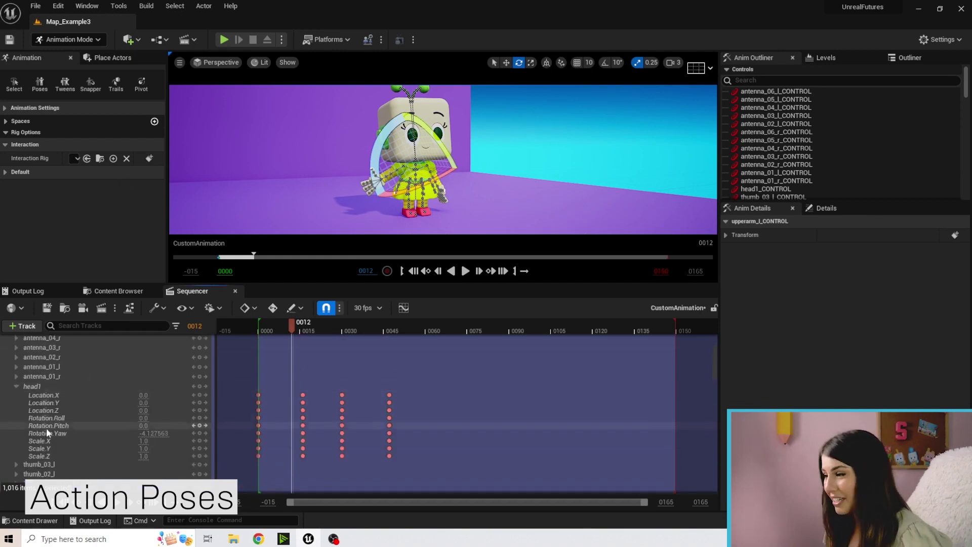
{"action": "left_click_drag", "start_coordinate": [292, 335], "coordinate": [412, 332]}
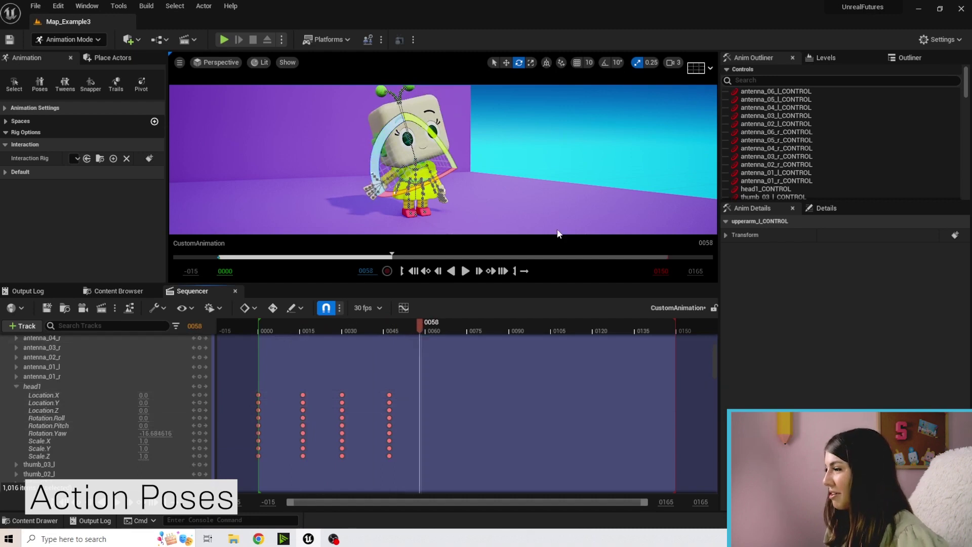
{"action": "left_click_drag", "start_coordinate": [556, 201], "coordinate": [486, 202], "text": "alt"}
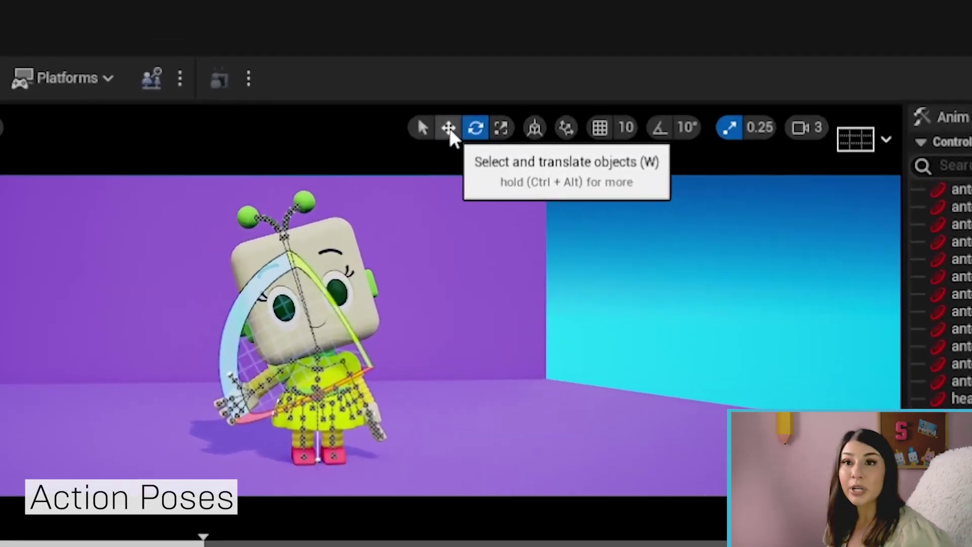
Switch to the move gizmo, raise head1 to stretch the neck, and key it at frame 58.
{"action": "left_click", "coordinate": [449, 128]}
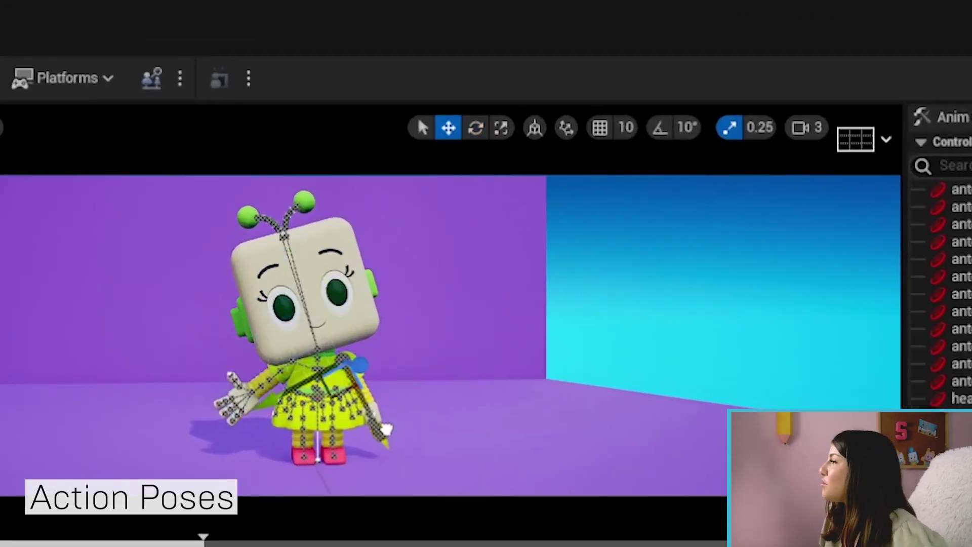
{"action": "mouse_move", "coordinate": [387, 430]}
{"action": "left_mouse_down"}
{"action": "mouse_move", "coordinate": [374, 399]}
{"action": "mouse_move", "coordinate": [392, 417]}
{"action": "left_mouse_up"}
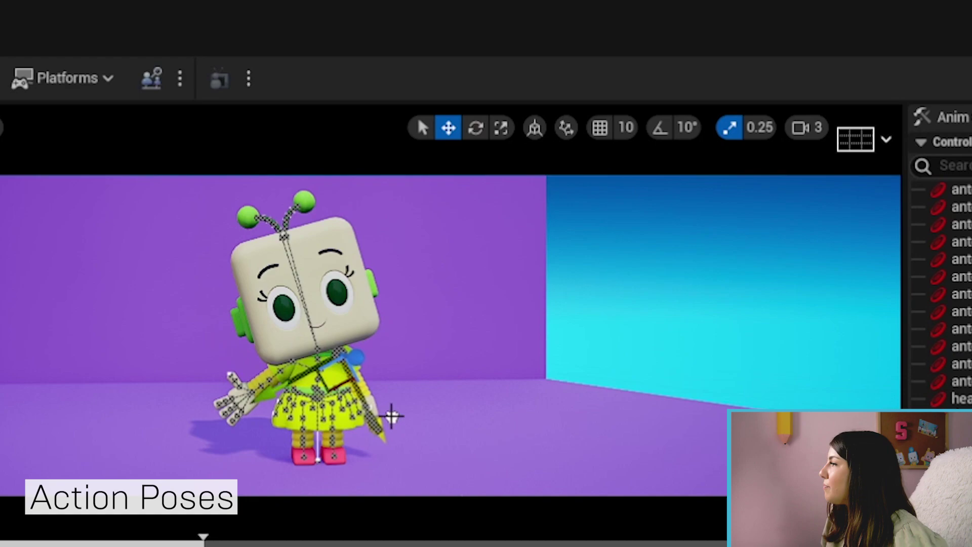
{"action": "mouse_move", "coordinate": [273, 396]}
{"action": "left_mouse_down"}
{"action": "mouse_move", "coordinate": [310, 377]}
{"action": "mouse_move", "coordinate": [271, 392]}
{"action": "left_mouse_up"}
{"action": "left_click", "coordinate": [119, 412]}
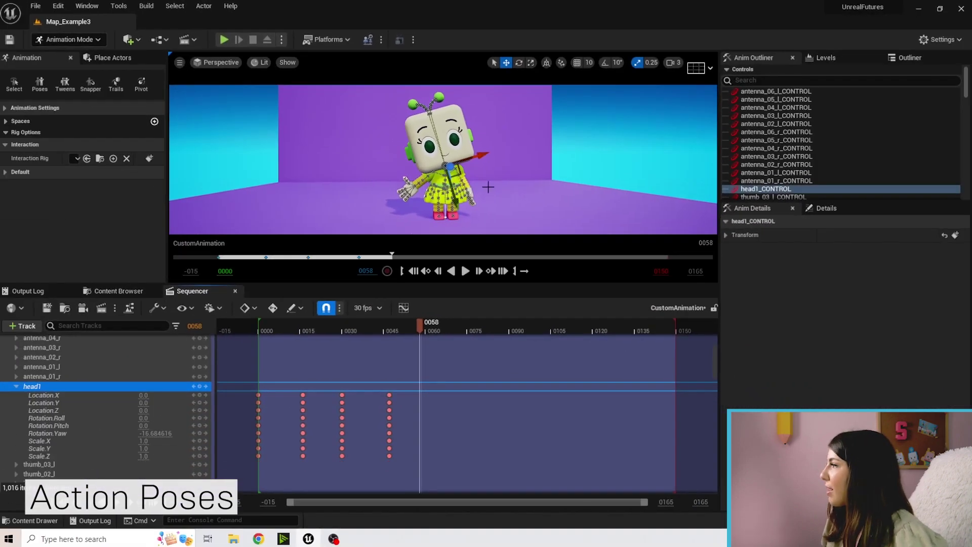
{"action": "right_click_drag", "start_coordinate": [451, 205], "coordinate": [450, 205]}
{"action": "left_click_drag", "start_coordinate": [456, 204], "coordinate": [440, 154]}
{"action": "right_click_drag", "start_coordinate": [440, 154], "coordinate": [448, 137]}
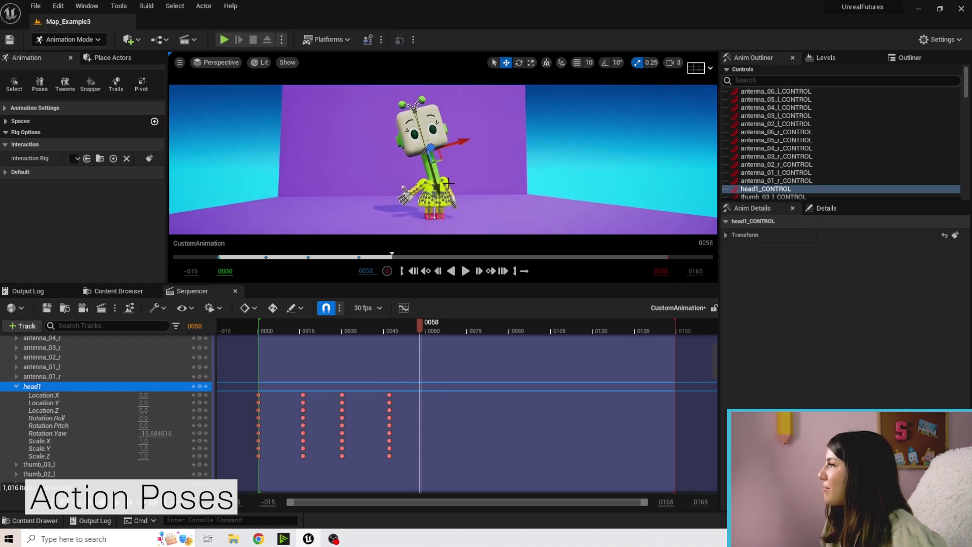
{"action": "left_click_drag", "start_coordinate": [448, 183], "coordinate": [443, 203]}
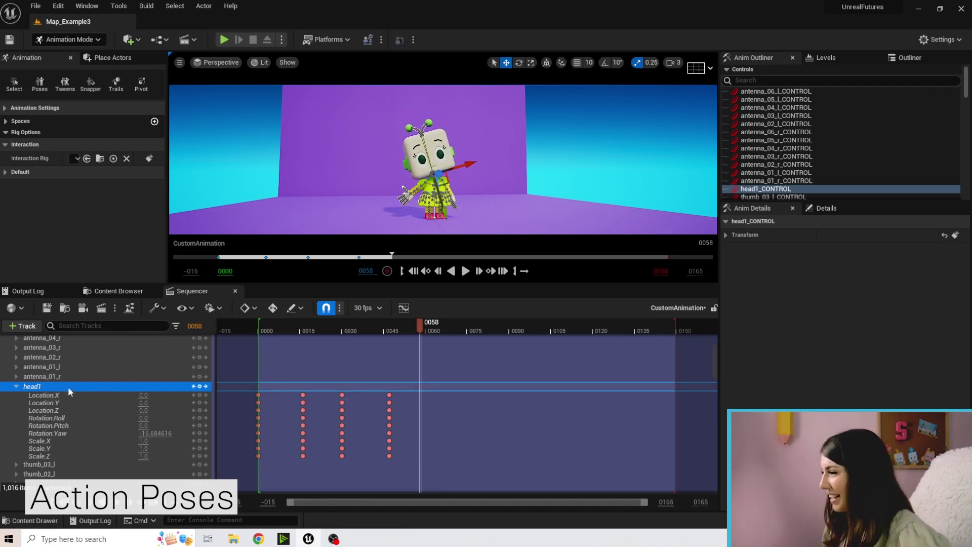
{"action": "left_click", "coordinate": [200, 387]}
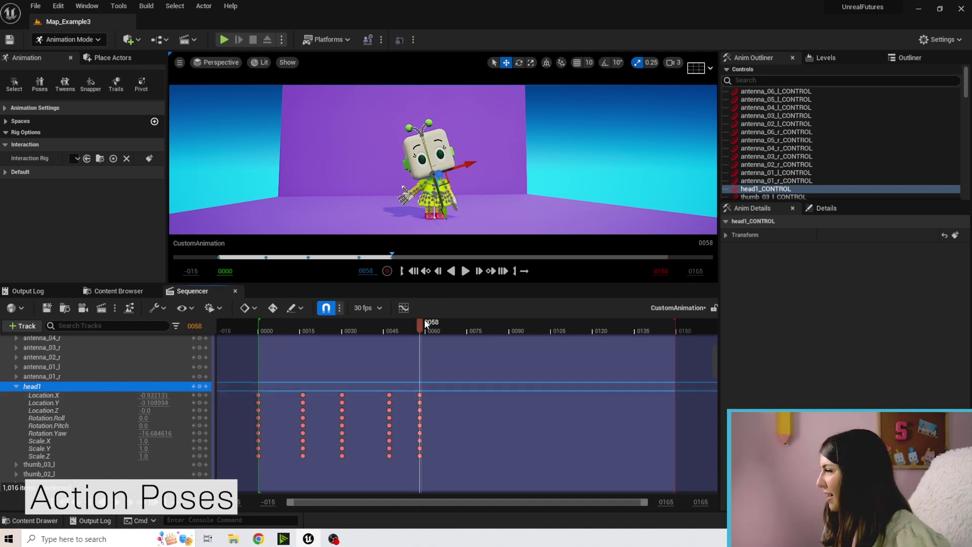
Key head1 stretched up again at frame 71 and lowered back at frame 82.
{"action": "left_click_drag", "start_coordinate": [445, 207], "coordinate": [433, 170]}
{"action": "left_click", "coordinate": [200, 387]}
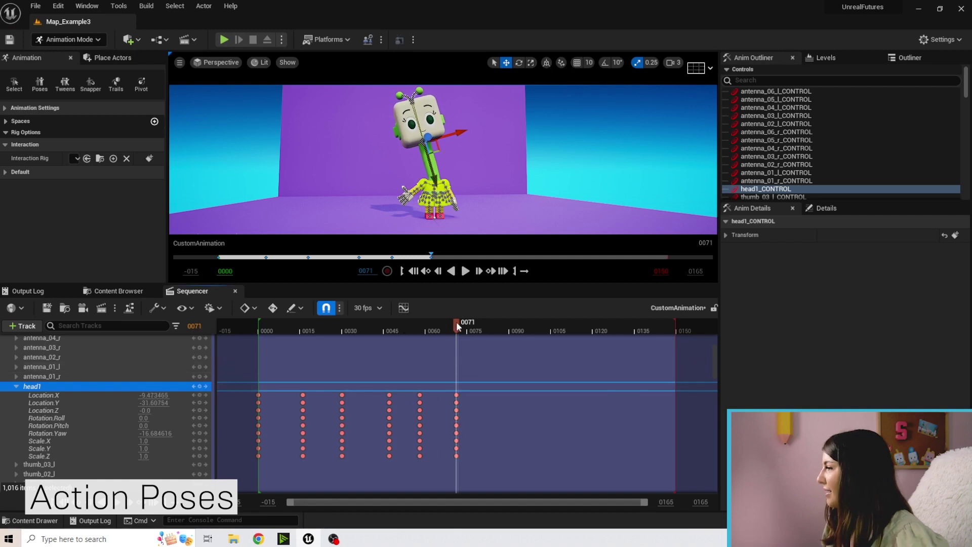
{"action": "left_click_drag", "start_coordinate": [434, 177], "coordinate": [444, 215]}
{"action": "left_click", "coordinate": [200, 387]}
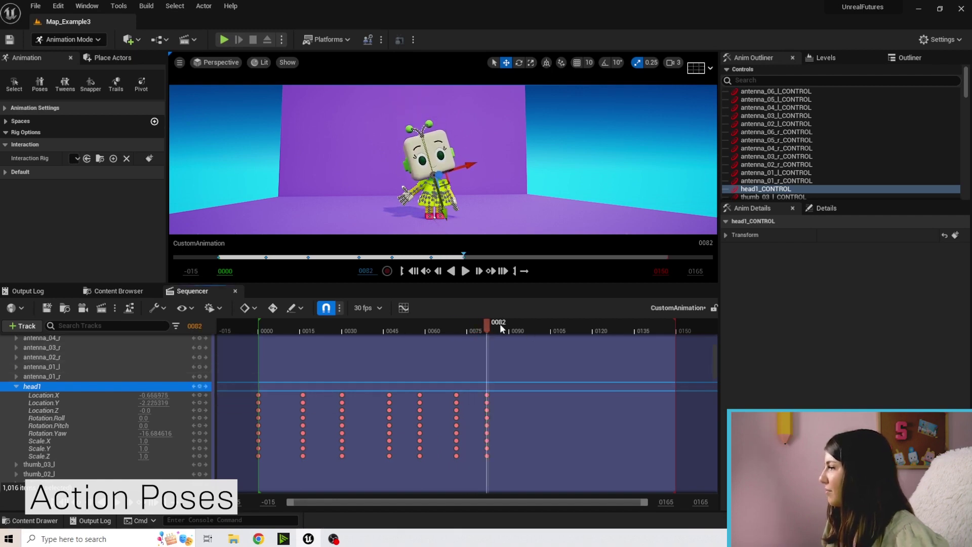
Play back and scrub to review the neck stretch, then select the spine02 control.
{"action": "left_click_drag", "start_coordinate": [487, 322], "coordinate": [306, 326]}
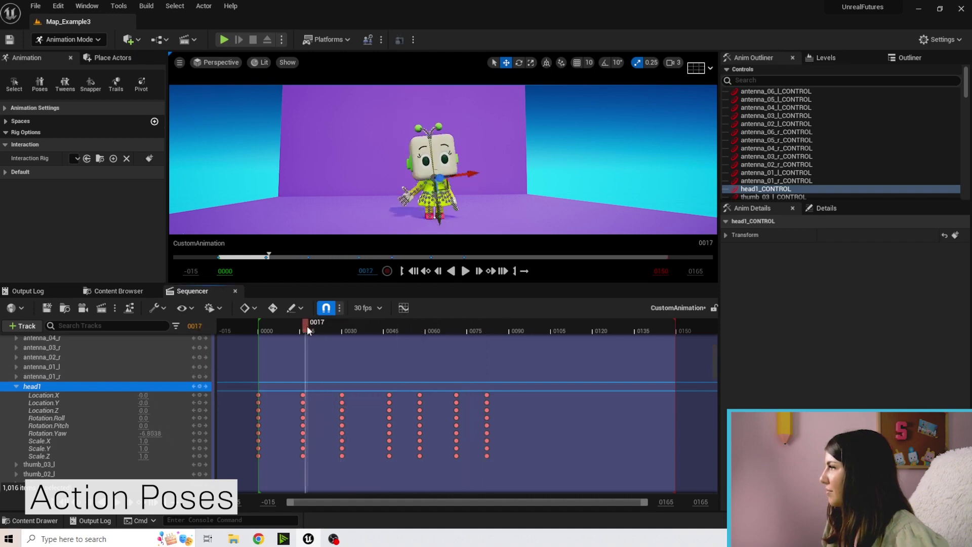
{"action": "key", "text": "space"}
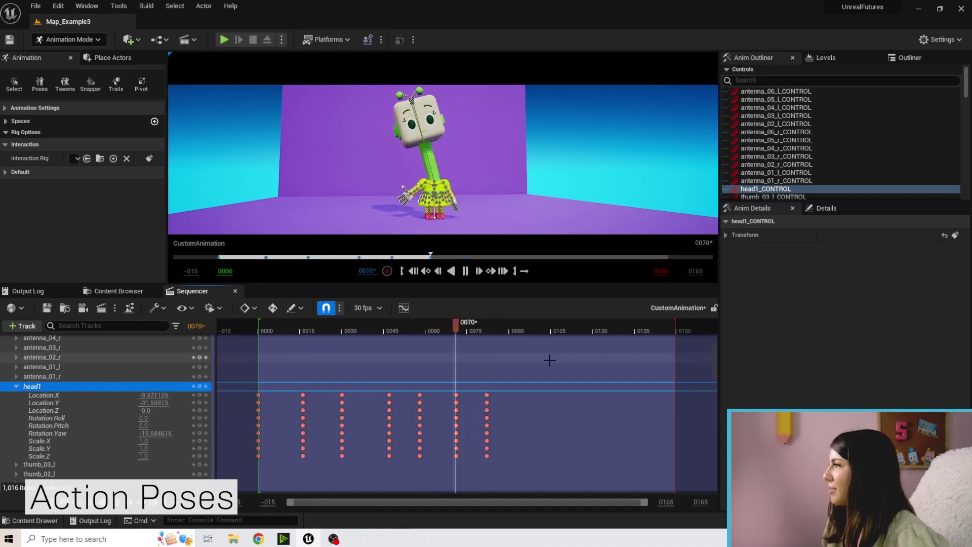
{"action": "left_click", "coordinate": [547, 329]}
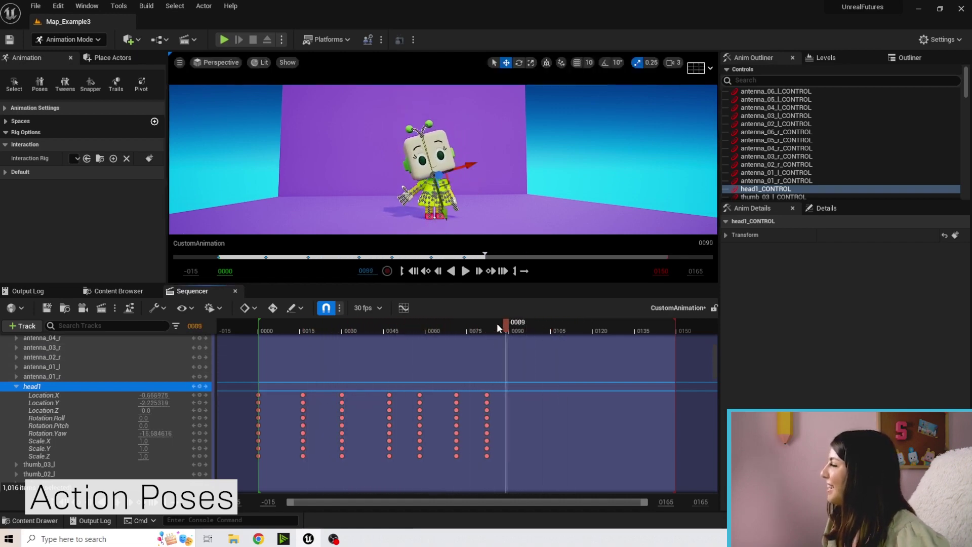
{"action": "left_click_drag", "start_coordinate": [498, 327], "coordinate": [455, 328]}
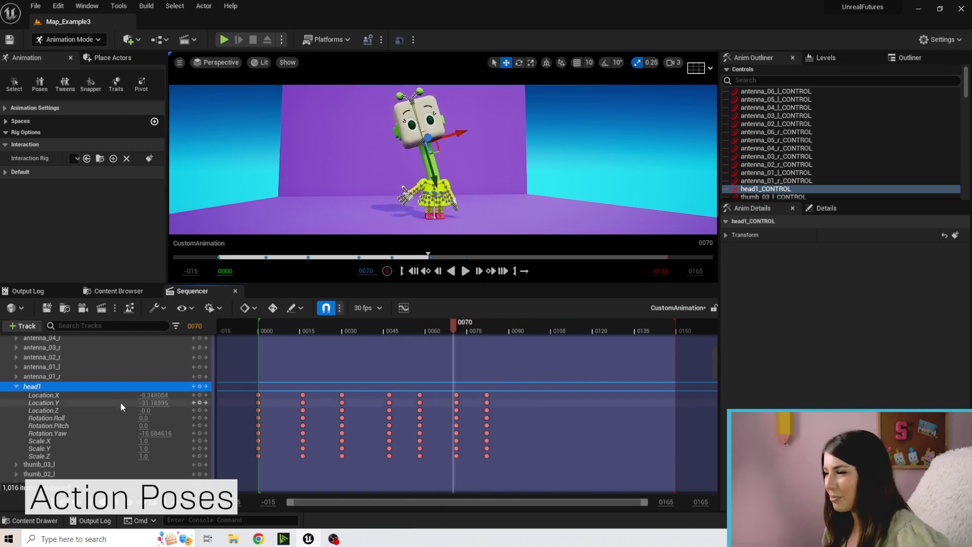
{"action": "left_click_drag", "start_coordinate": [454, 324], "coordinate": [517, 329]}
{"action": "mouse_move", "coordinate": [525, 211]}
{"action": "right_mouse_down"}
{"action": "mouse_move", "coordinate": [506, 223]}
{"action": "mouse_move", "coordinate": [521, 222]}
{"action": "right_mouse_up"}
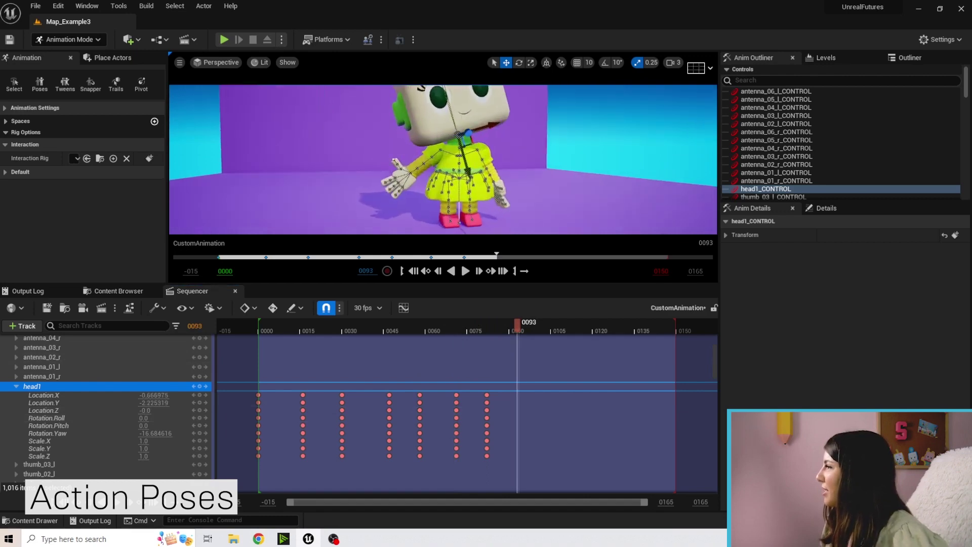
{"action": "left_click", "coordinate": [460, 163]}
{"action": "right_click_drag", "start_coordinate": [532, 181], "coordinate": [494, 180]}
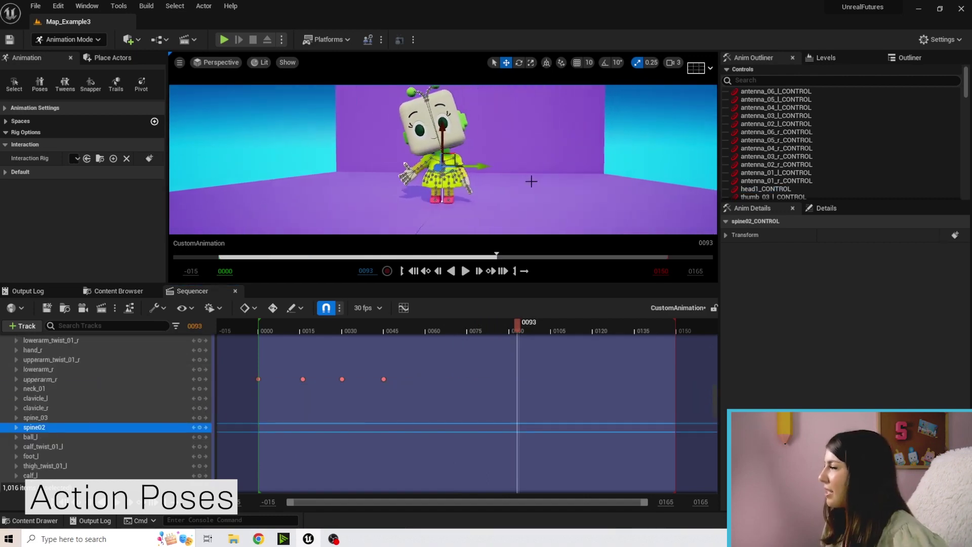
Stretch Bit's torso upward with spine02, raising the head and arms.
{"action": "left_click_drag", "start_coordinate": [437, 137], "coordinate": [437, 115]}
{"action": "right_click_drag", "start_coordinate": [478, 146], "coordinate": [499, 146]}
{"action": "left_click_drag", "start_coordinate": [456, 120], "coordinate": [456, 106]}
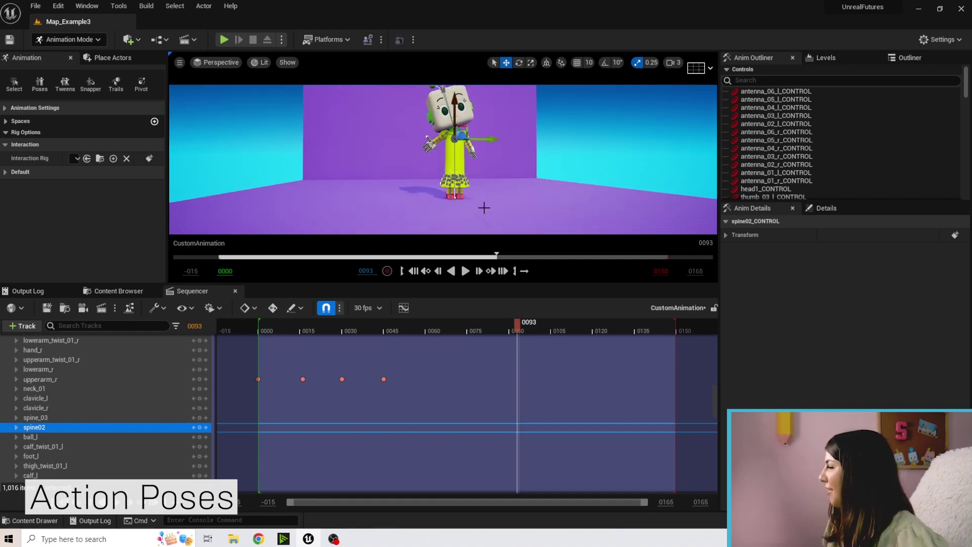
Rotate spine02 to lean the upper body, keying it at frames 0, 20 and 39.
{"action": "left_click_drag", "start_coordinate": [517, 329], "coordinate": [262, 324]}
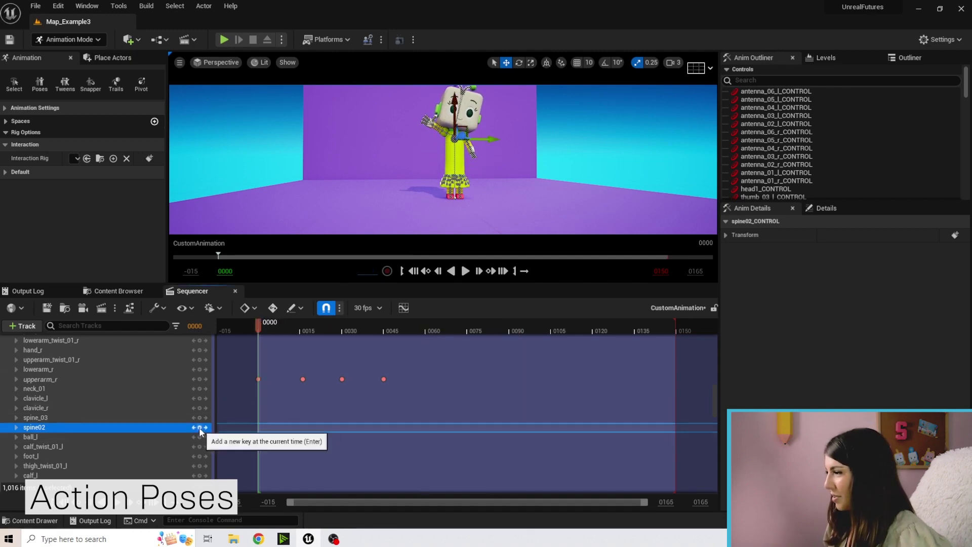
{"action": "left_click", "coordinate": [518, 63]}
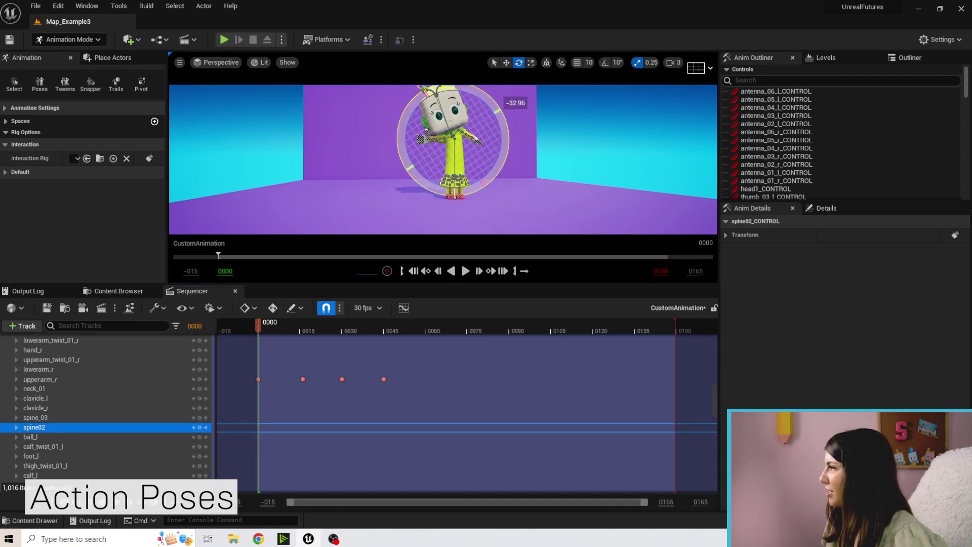
{"action": "left_click", "coordinate": [201, 428]}
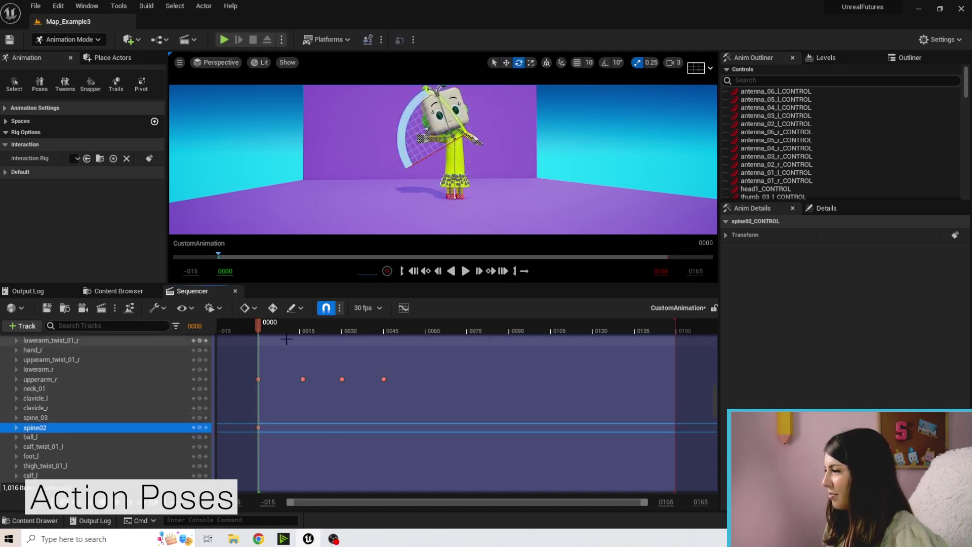
{"action": "left_click_drag", "start_coordinate": [281, 324], "coordinate": [314, 324]}
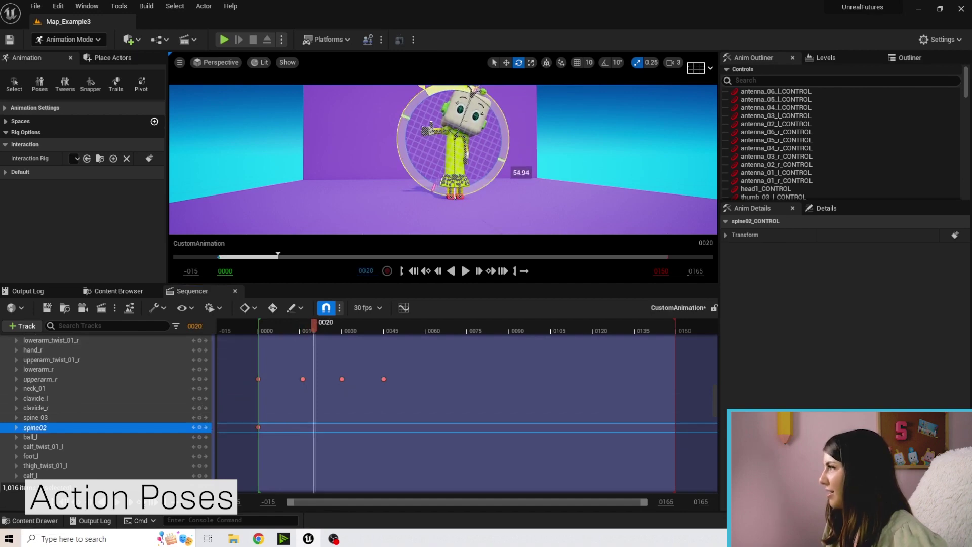
{"action": "left_click", "coordinate": [201, 428]}
{"action": "left_click_drag", "start_coordinate": [314, 327], "coordinate": [367, 328]}
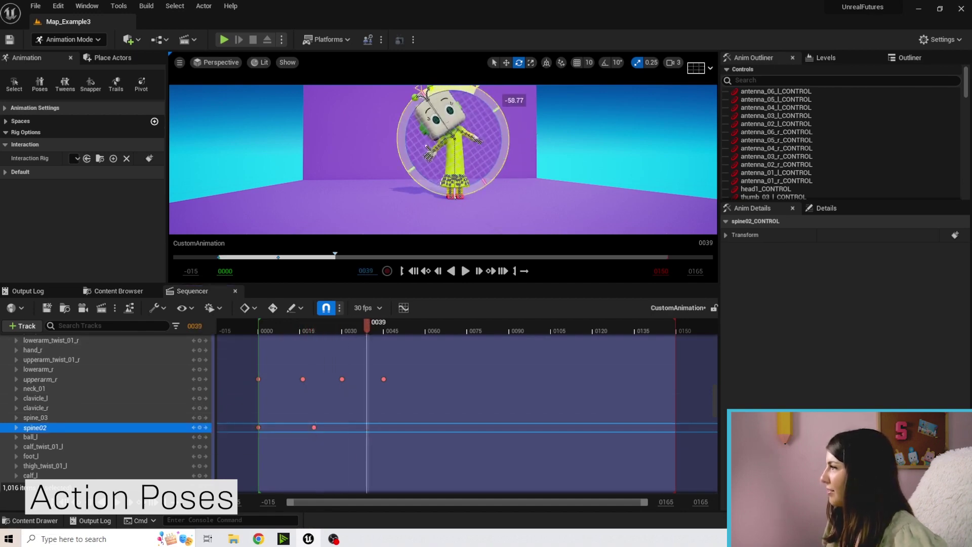
{"action": "left_click_drag", "start_coordinate": [406, 123], "coordinate": [409, 121]}
{"action": "left_click", "coordinate": [201, 428]}
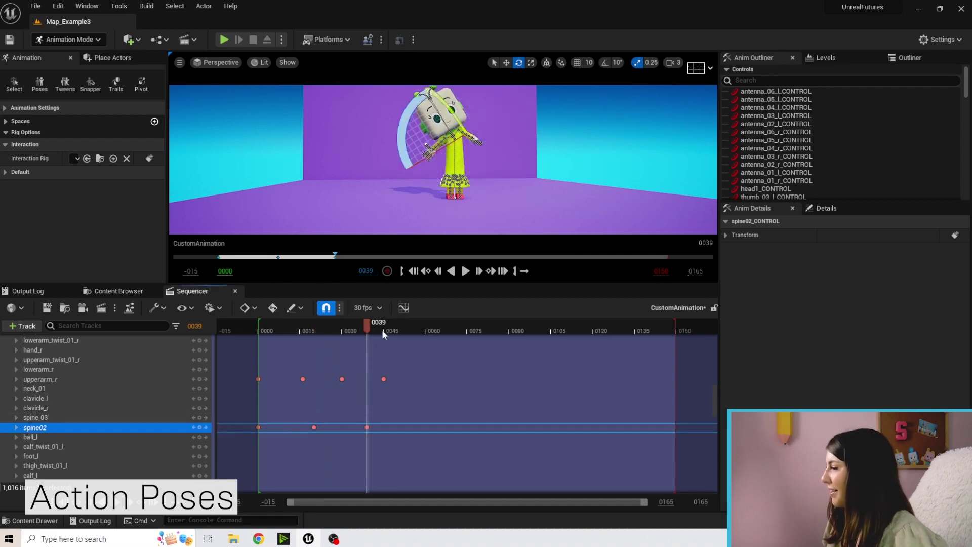
Preview the side-to-side torso sway, then return the playhead to frame 0.
{"action": "left_click_drag", "start_coordinate": [294, 328], "coordinate": [271, 328]}
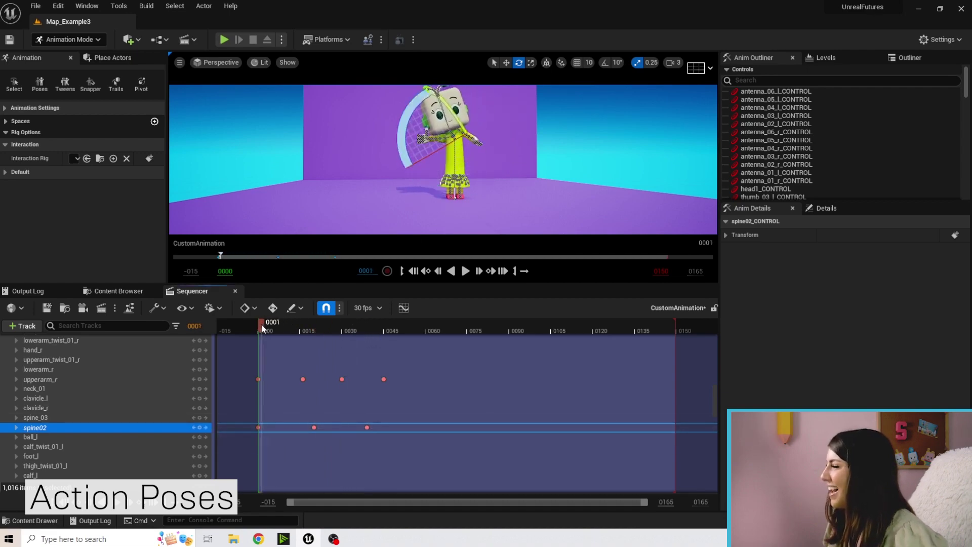
{"action": "key", "text": "space"}
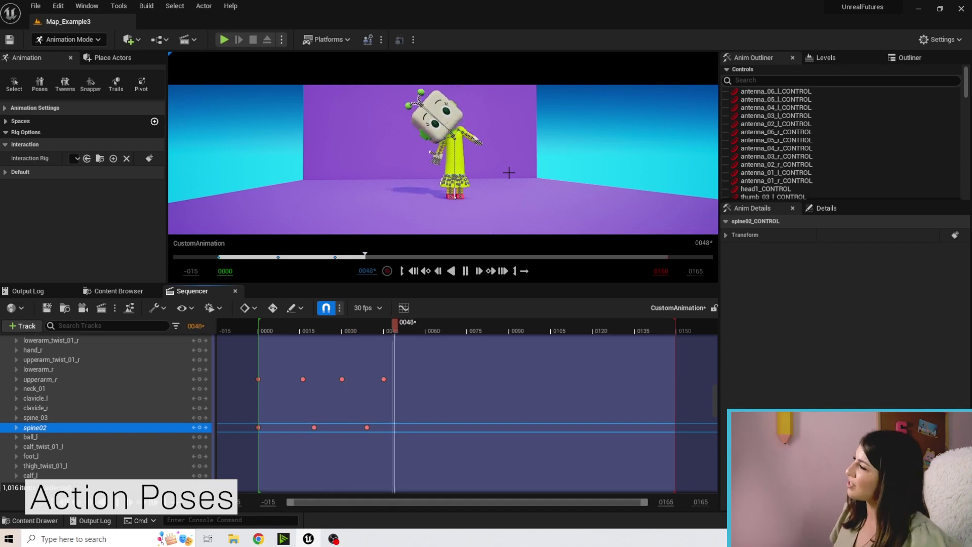
{"action": "key", "text": "space"}
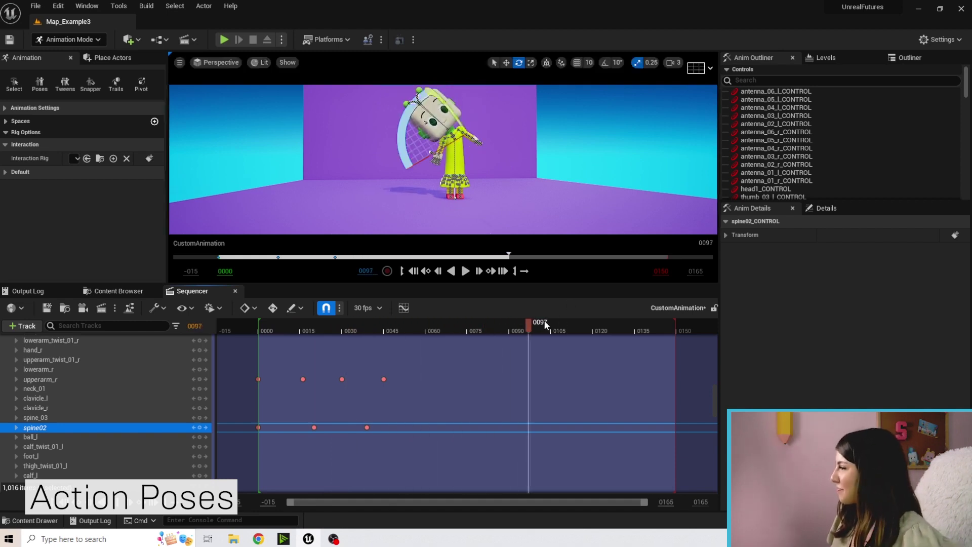
{"action": "left_click_drag", "start_coordinate": [477, 325], "coordinate": [260, 328]}
{"action": "scroll", "coordinate": [92, 406], "scroll_direction": "up", "scroll_amount": 10}
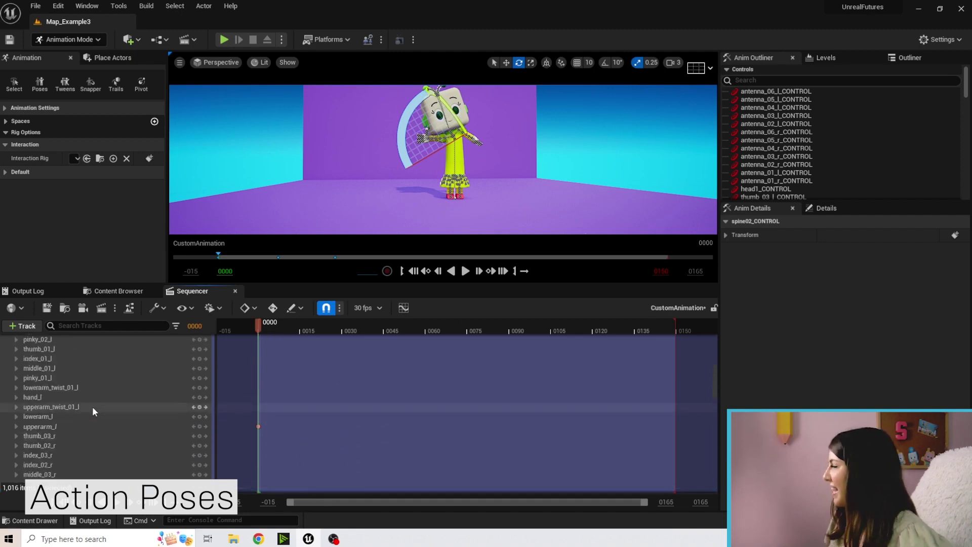
{"action": "scroll", "coordinate": [93, 406], "scroll_direction": "up", "scroll_amount": 5}
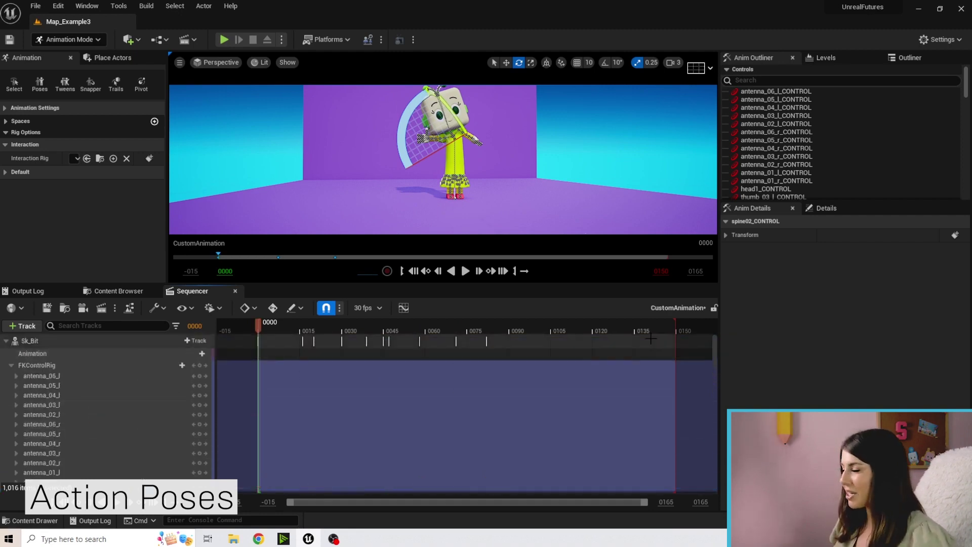
Save the CustomAnimation sequence and bake the Sk_Bit track into an animation sequence.
{"action": "left_click", "coordinate": [51, 306]}
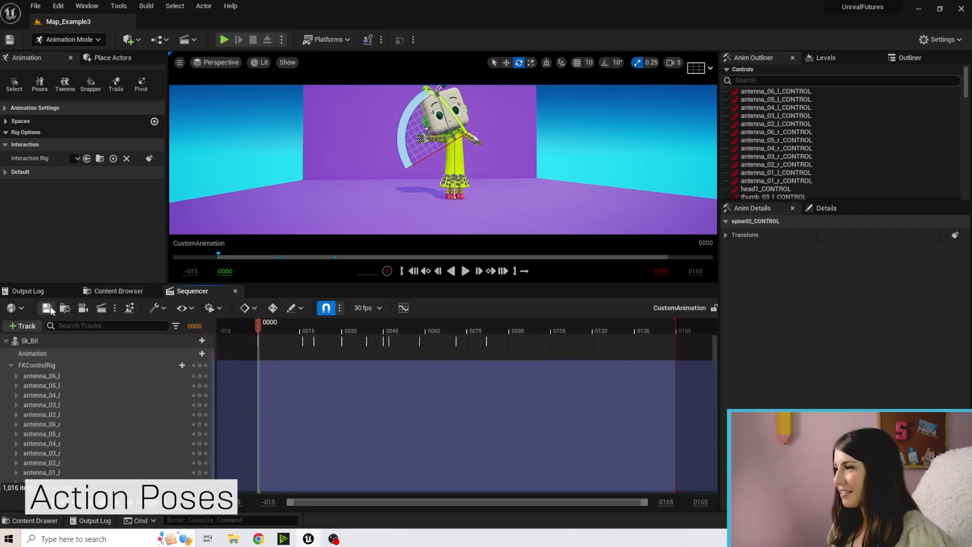
{"action": "left_click", "coordinate": [72, 343]}
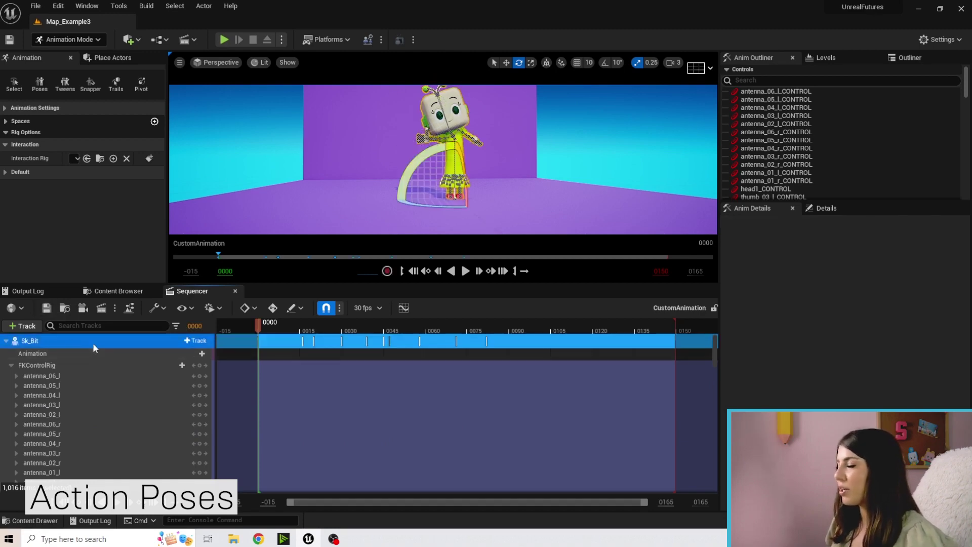
{"action": "right_click", "coordinate": [93, 342]}
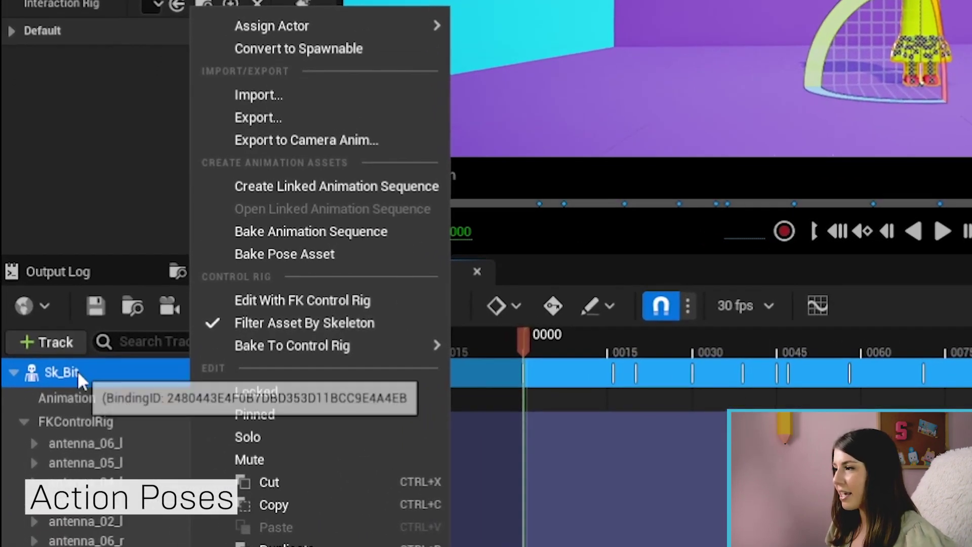
{"action": "left_click", "coordinate": [363, 229]}
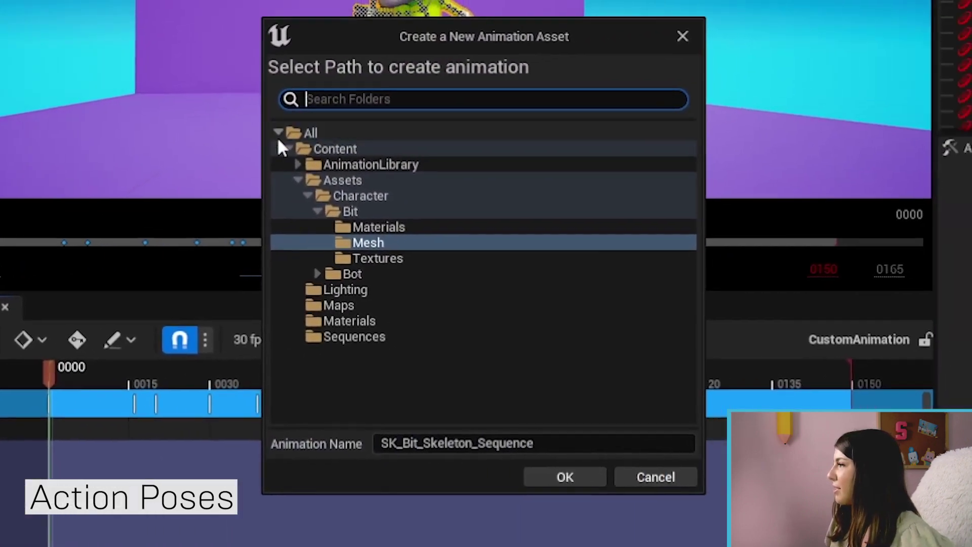
Name the baked animation Bit_Worm in AnimationLibrary/Bit_Animations and export it.
{"action": "left_click", "coordinate": [809, 129]}
{"action": "left_click", "coordinate": [297, 165]}
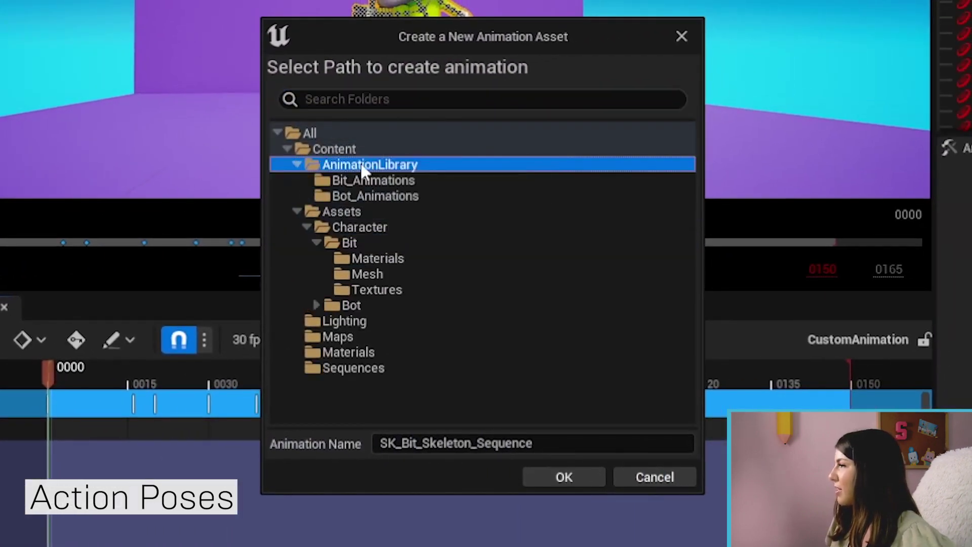
{"action": "left_click", "coordinate": [381, 181]}
{"action": "left_click_drag", "start_coordinate": [535, 444], "coordinate": [423, 444]}
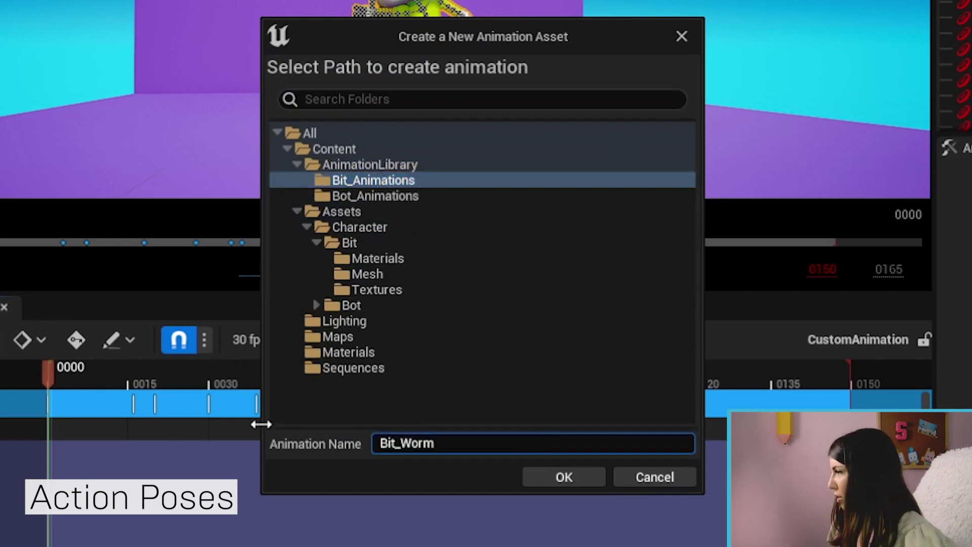
{"action": "left_click", "coordinate": [572, 474]}
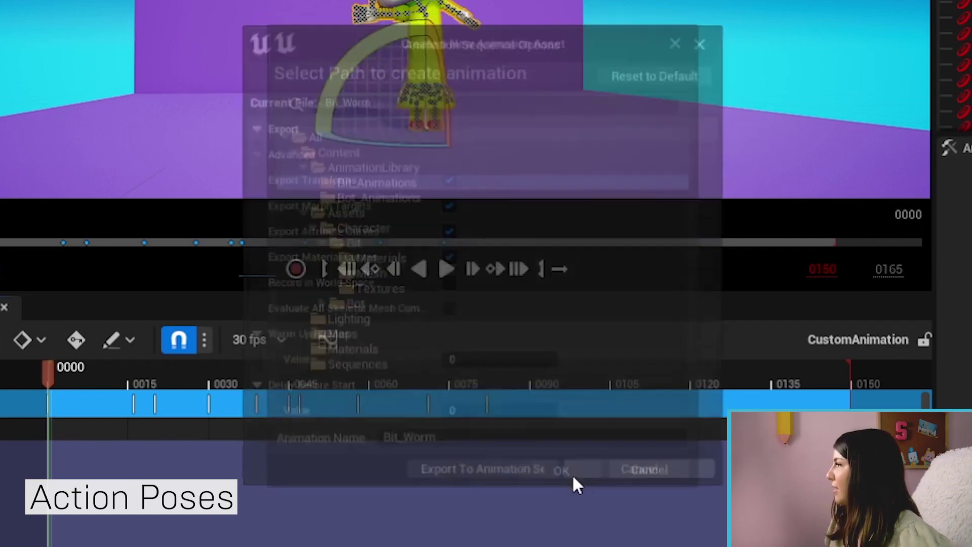
{"action": "left_click", "coordinate": [490, 477]}
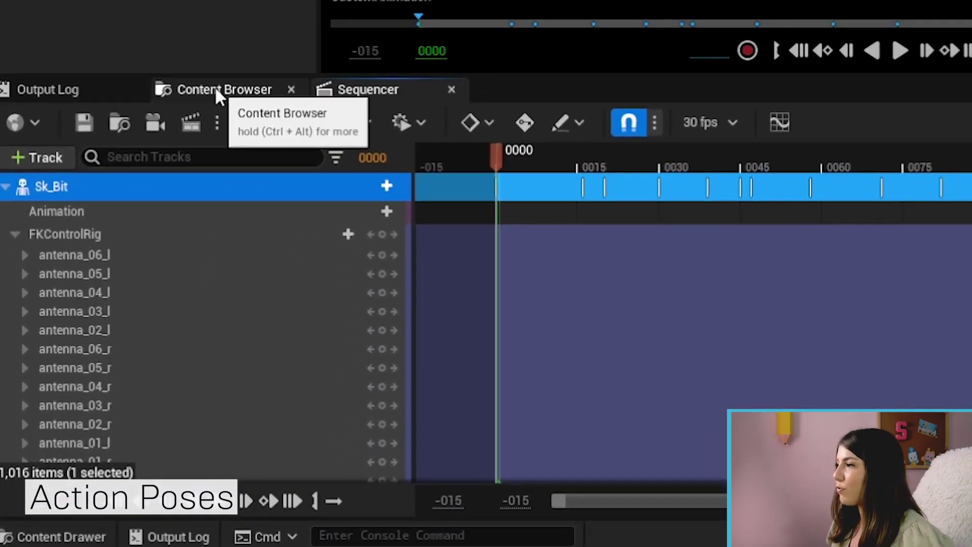
In the Content Browser, go to Content > AnimationLibrary > Bit_Animations and open Bit_Worm.
{"action": "left_click", "coordinate": [171, 179]}
{"action": "left_click", "coordinate": [383, 122]}
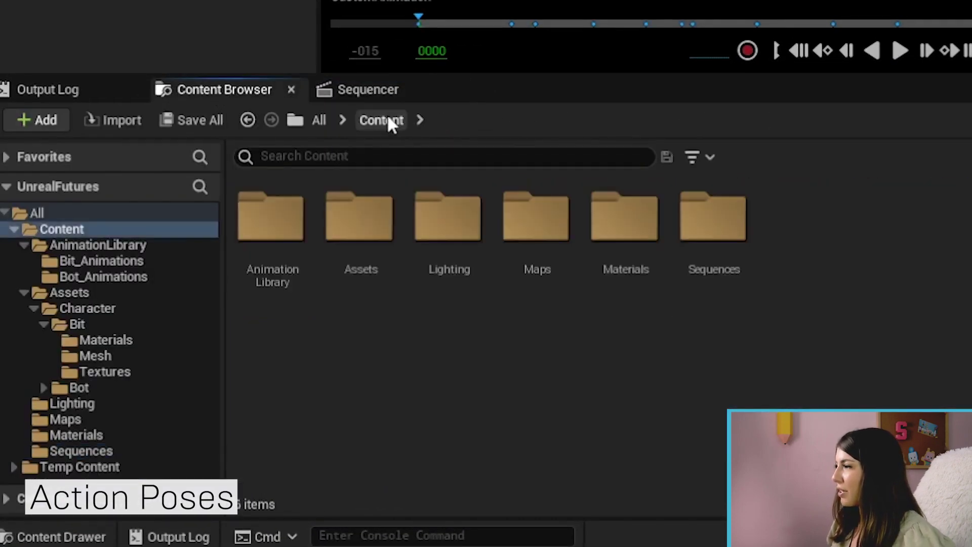
{"action": "double_click", "coordinate": [280, 197]}
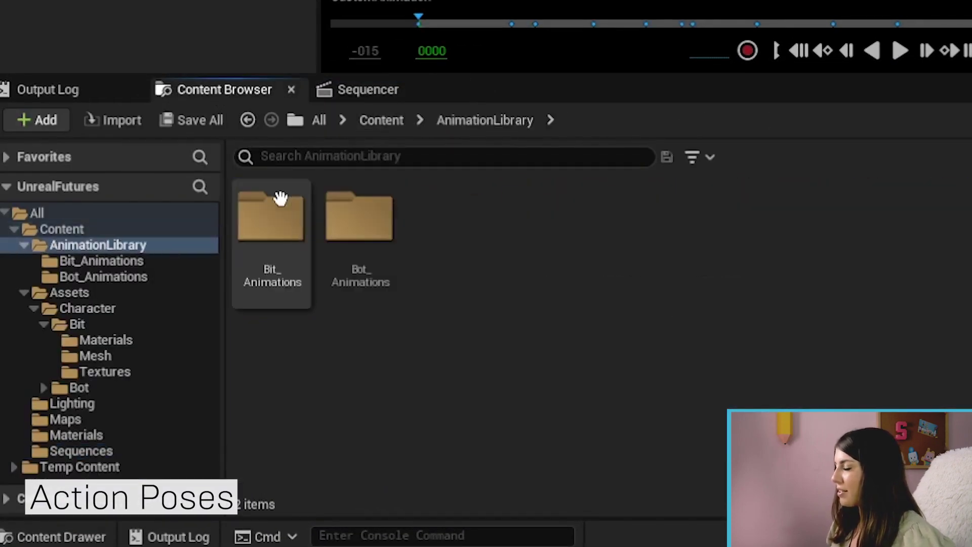
{"action": "double_click", "coordinate": [251, 214]}
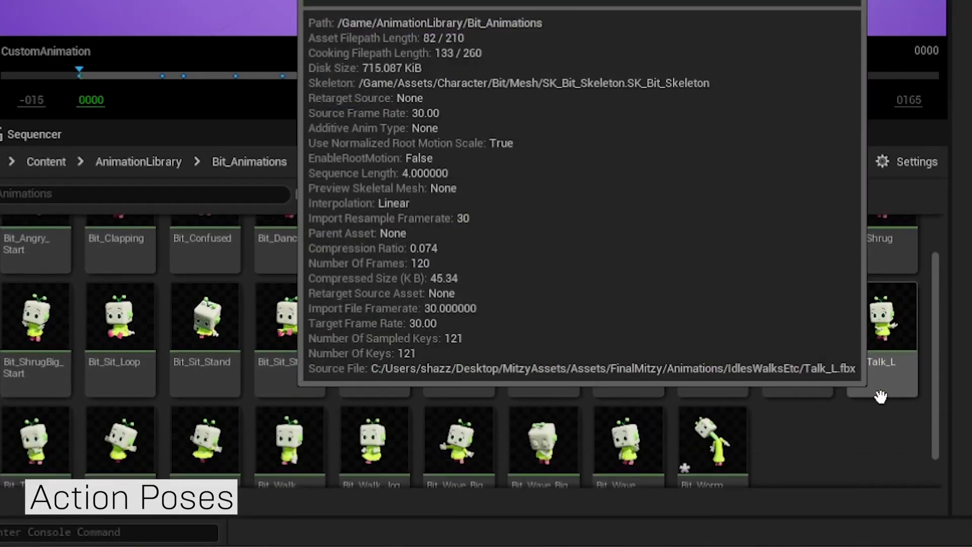
{"action": "scroll", "coordinate": [820, 434], "scroll_direction": "down", "scroll_amount": 2}
{"action": "double_click", "coordinate": [721, 408]}
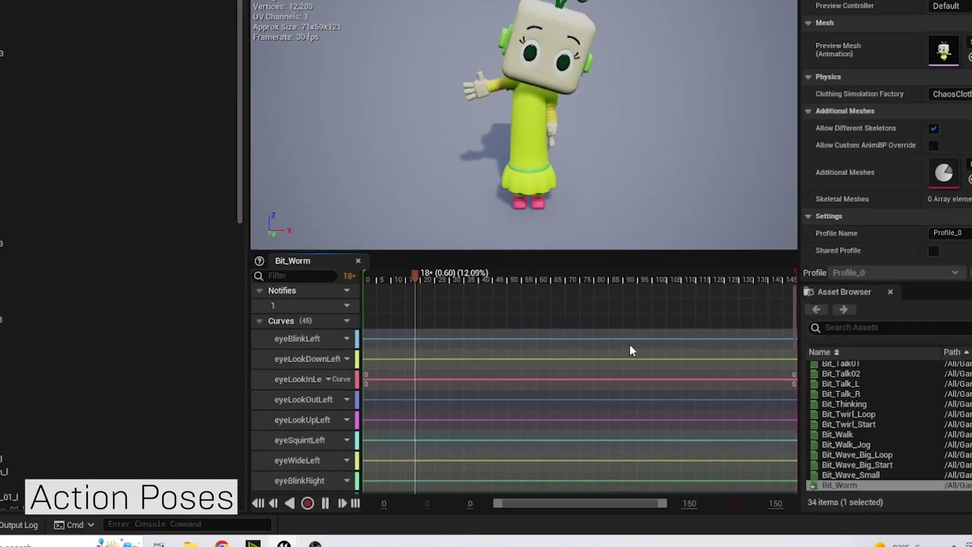